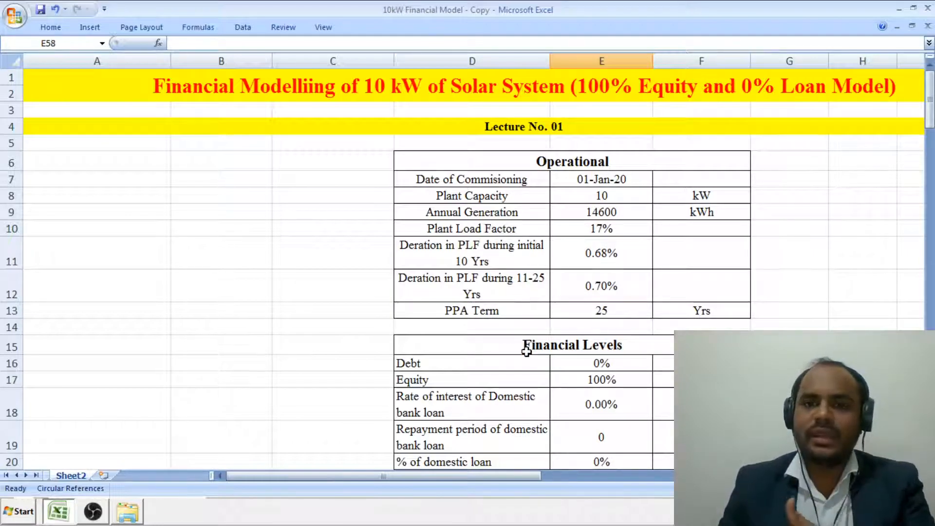
- Review the assumption tables from Operational through Taxation and the start of the Profit and Loss Account
scroll(526, 351, "down", 3)
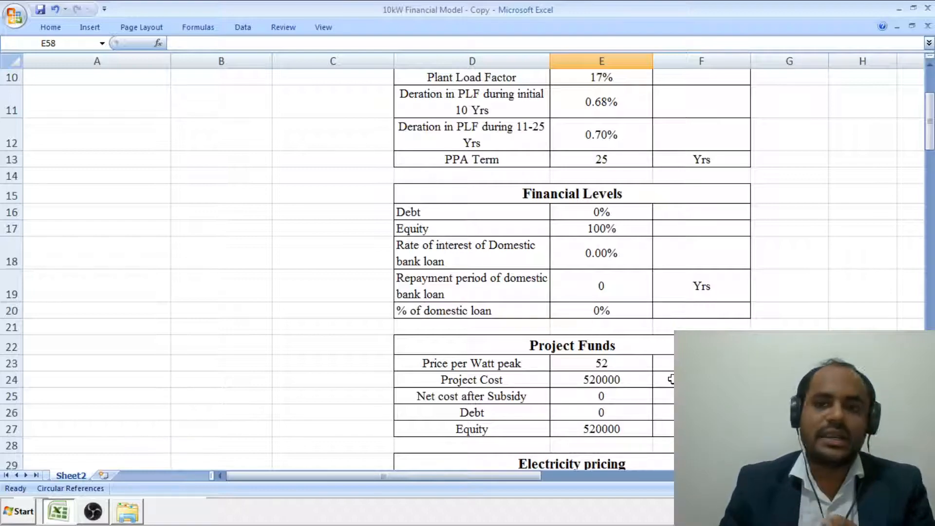
scroll(560, 210, "down", 3)
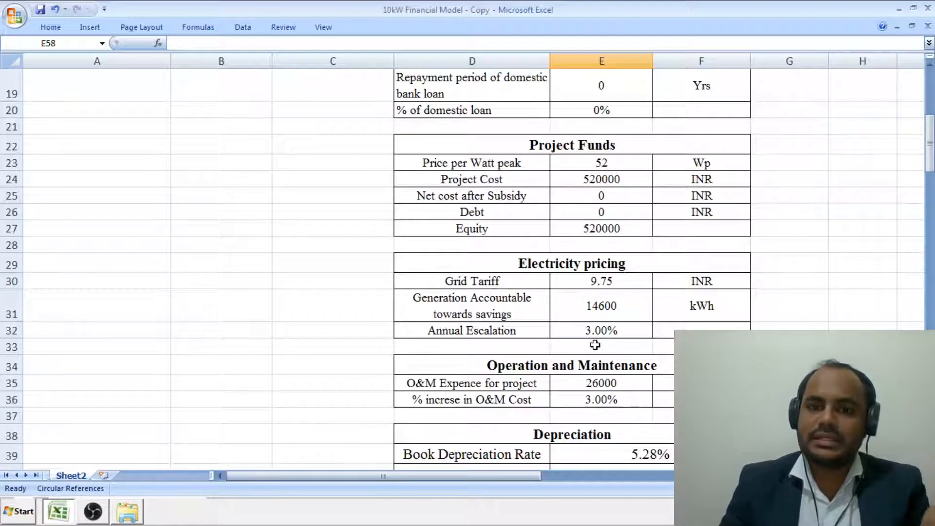
scroll(595, 344, "up", 3)
scroll(597, 348, "down", 2)
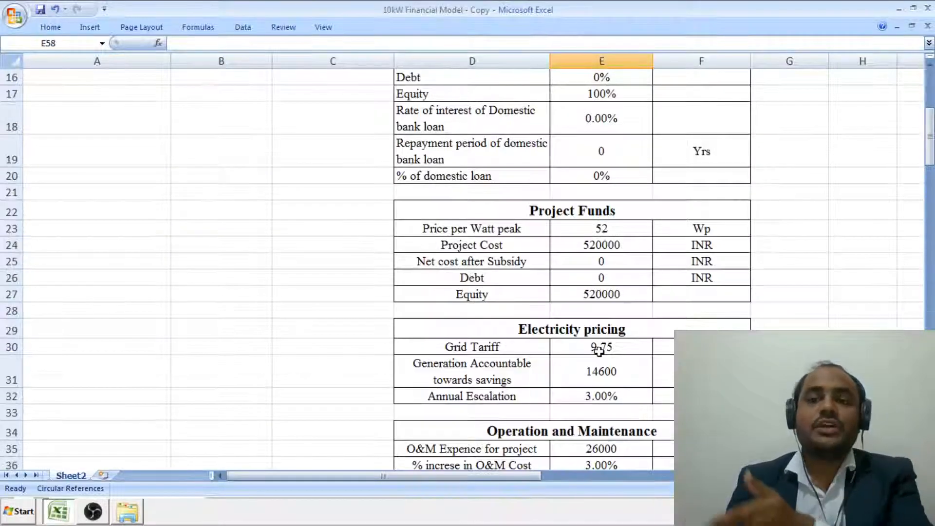
scroll(599, 349, "down", 2)
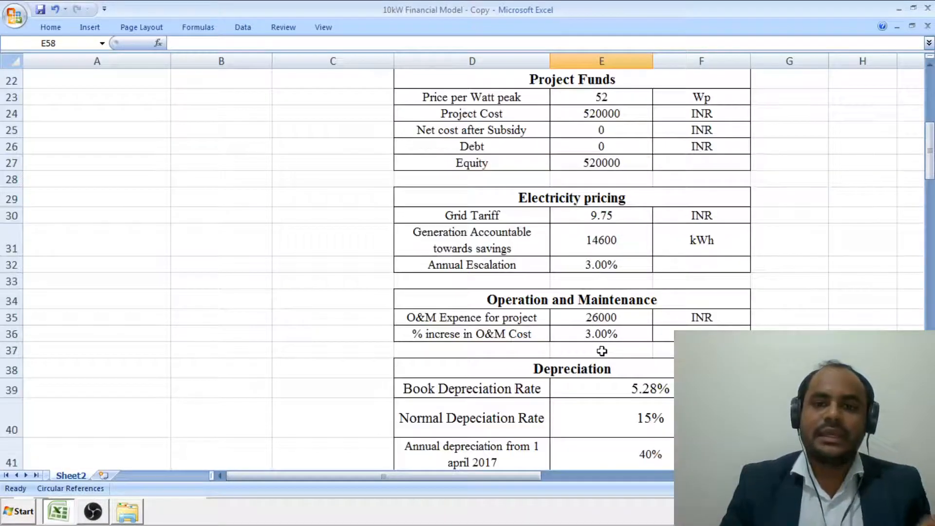
scroll(601, 350, "down", 1)
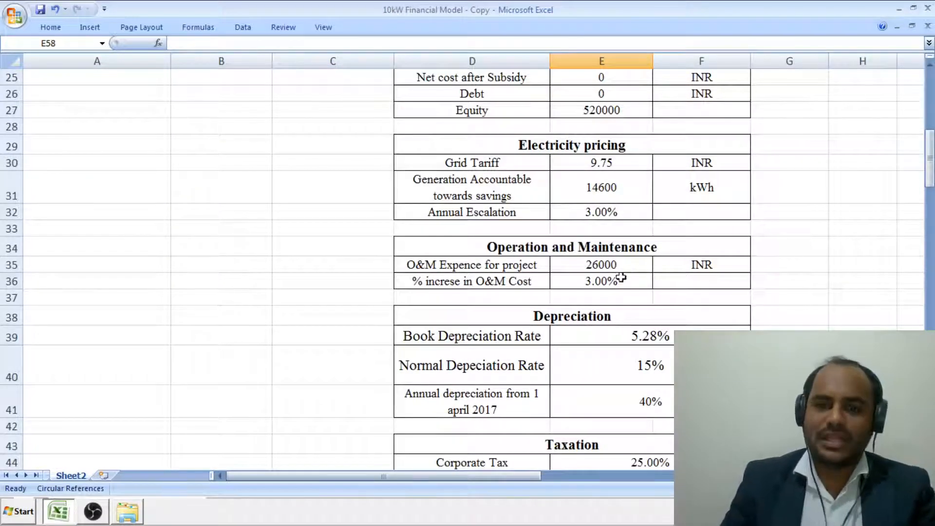
scroll(621, 279, "down", 1)
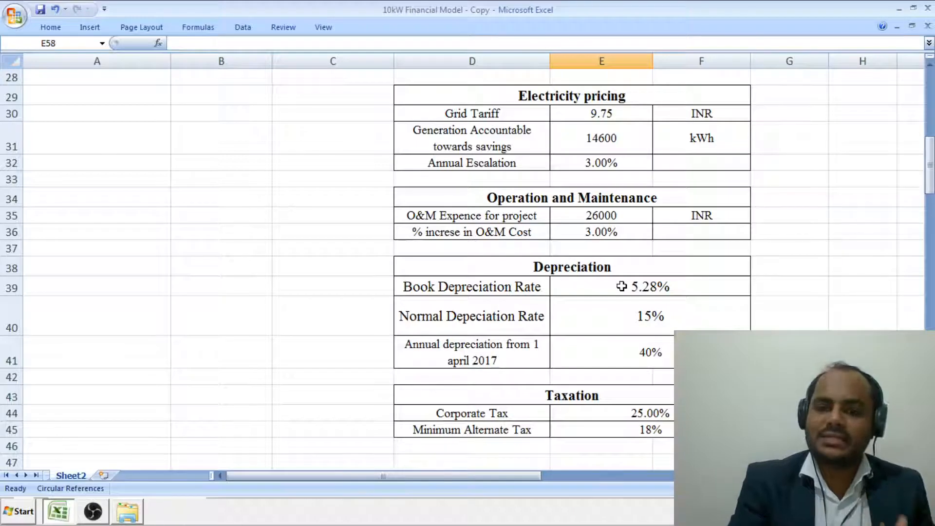
scroll(620, 292, "down", 2)
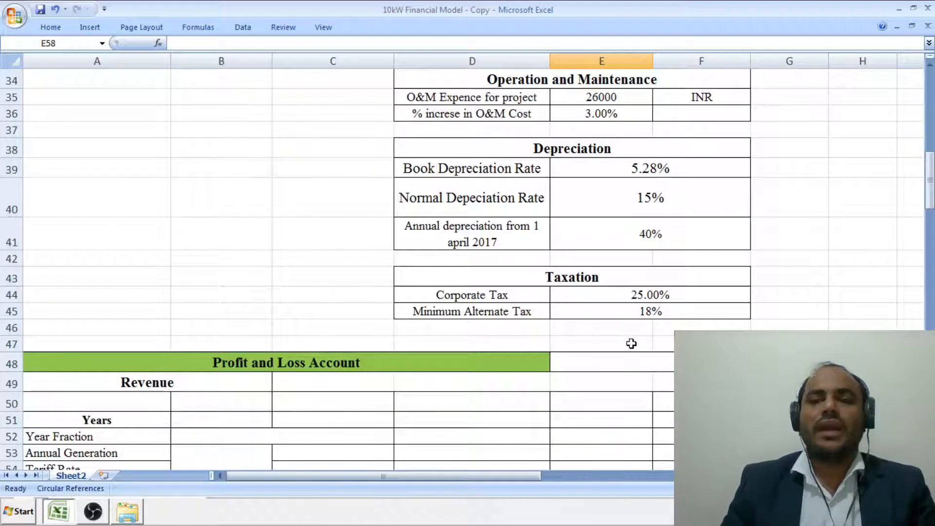
scroll(631, 343, "down", 3)
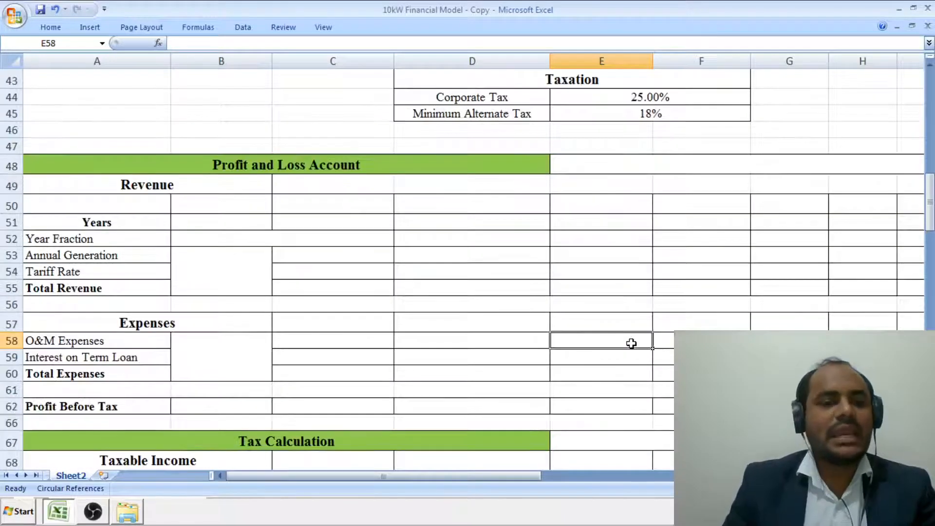
- Number the first four Revenue columns of the Profit and Loss Account 0, 1, 2 and 3 in cells B50 to E50
scroll(372, 278, "up", 1)
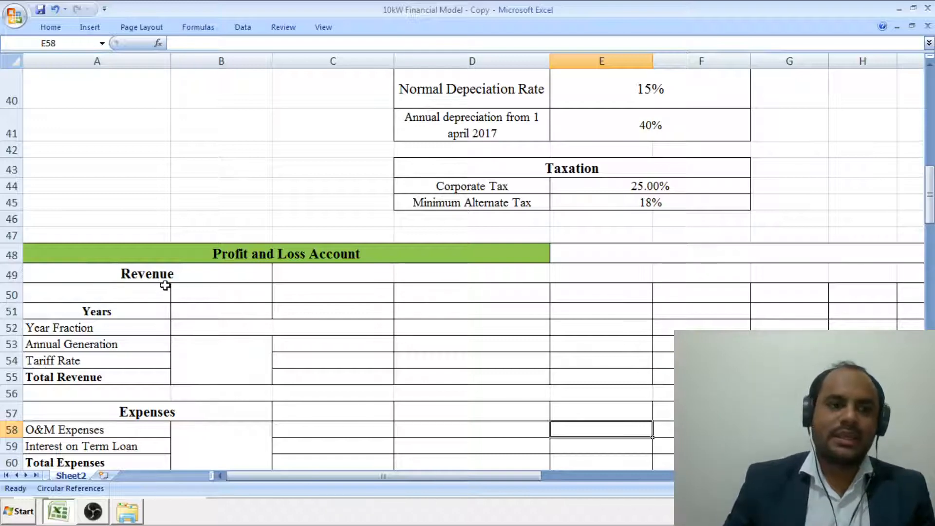
left_click(220, 295)
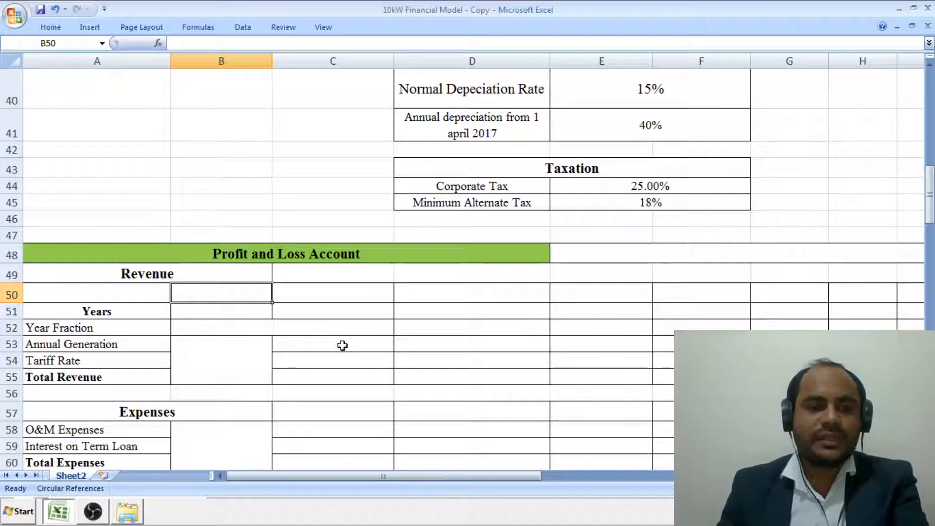
type("0")
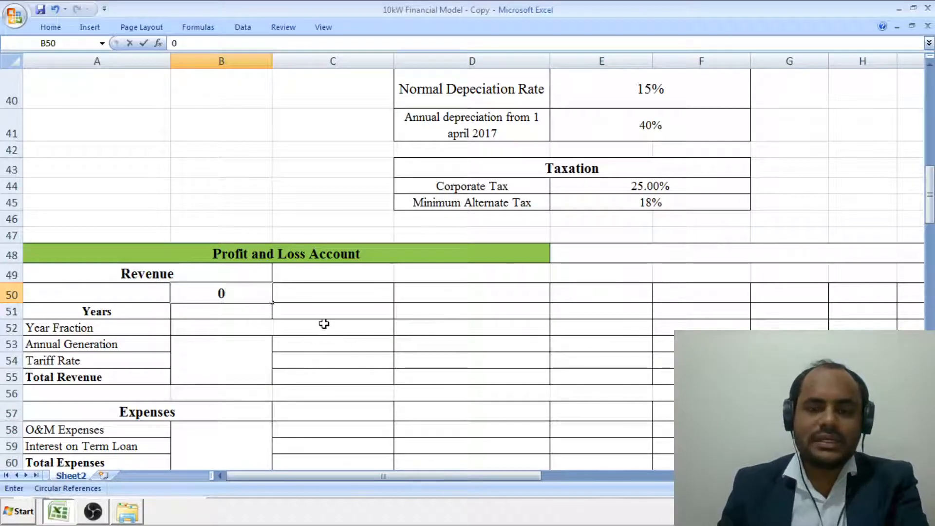
left_click(325, 293)
type("1")
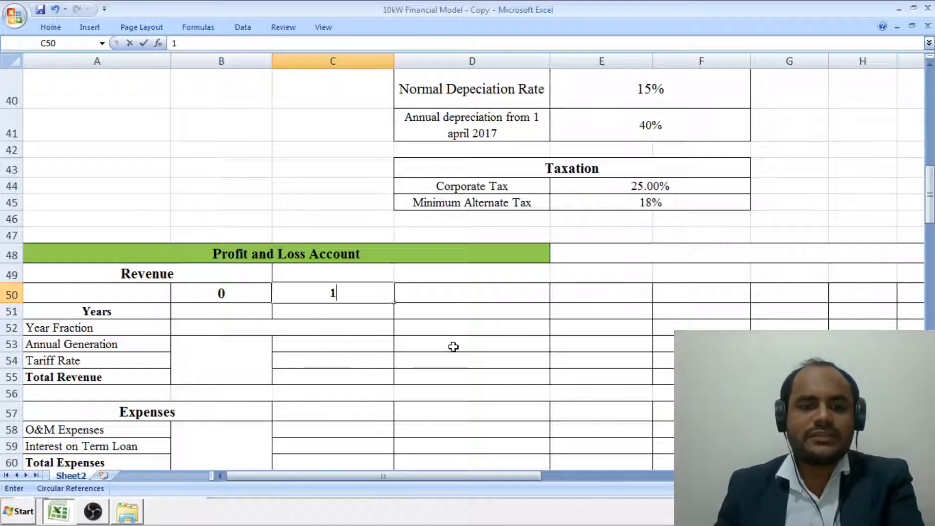
left_click(484, 297)
type("1")
key("BackSpace")
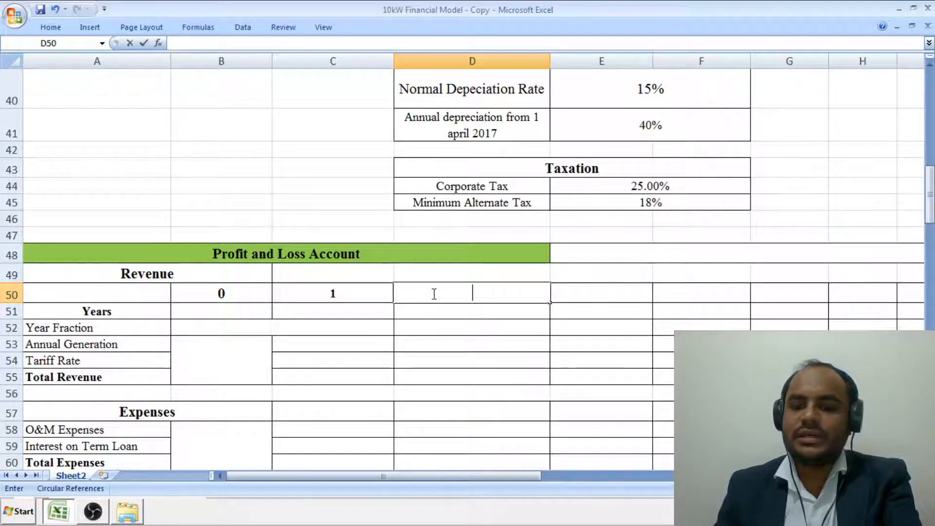
type("2")
left_click(560, 295)
type("3")
left_click(519, 322)
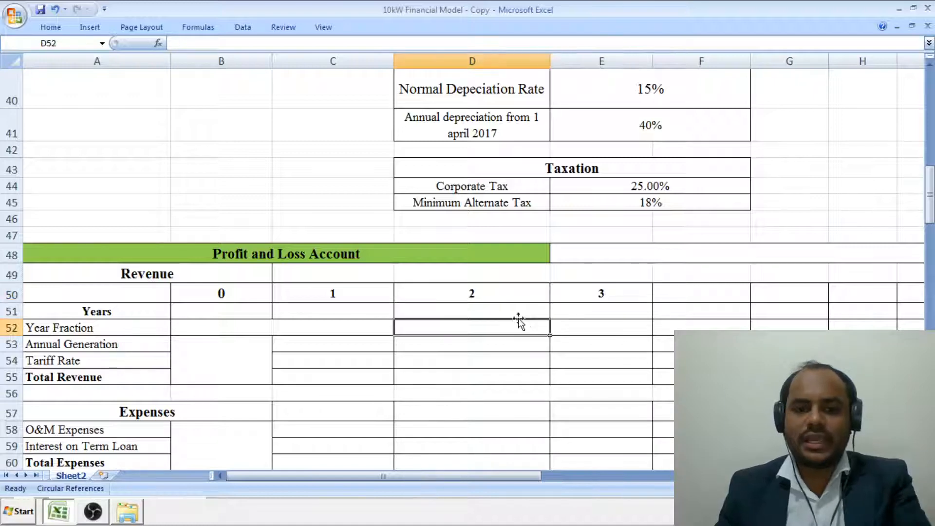
- Extend the year numbering series from D50:E50 across row 50 to 25 in column AA
left_click_drag(440, 294, 584, 295)
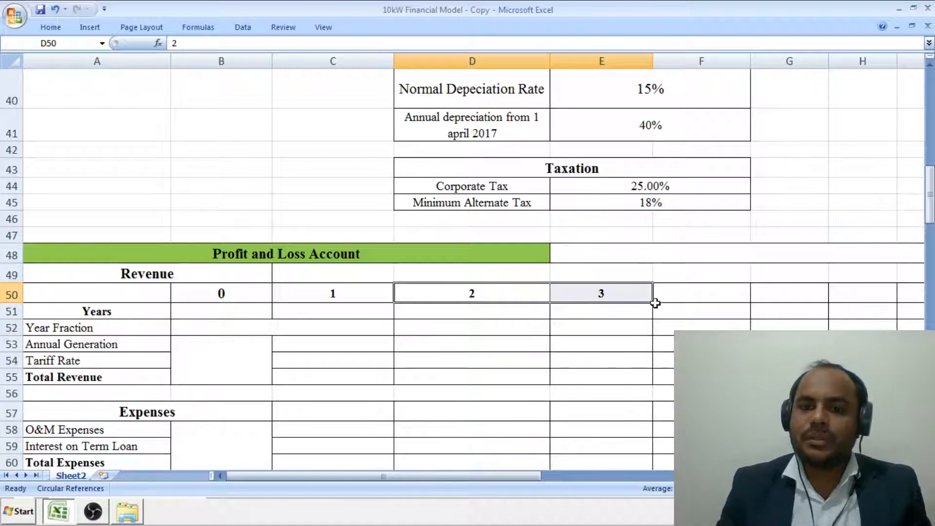
left_click_drag(655, 302, 863, 310)
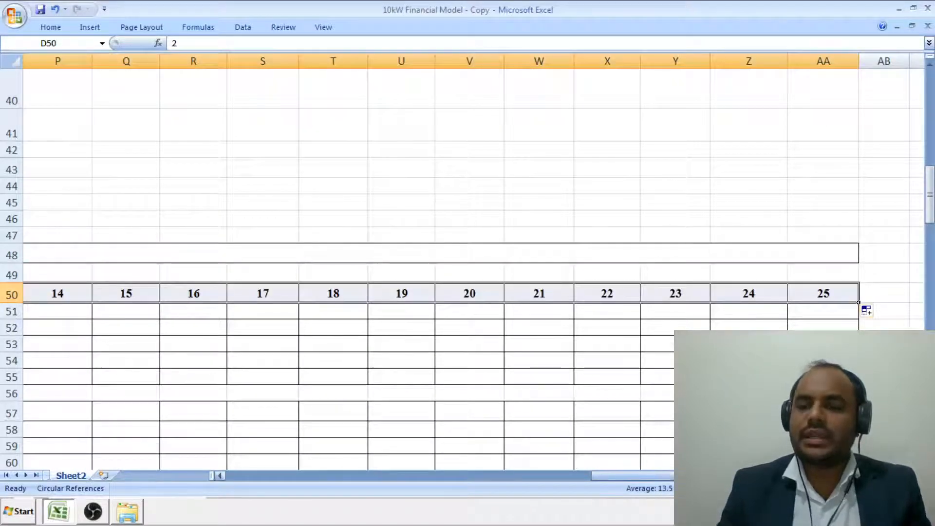
left_click_drag(633, 475, 267, 475)
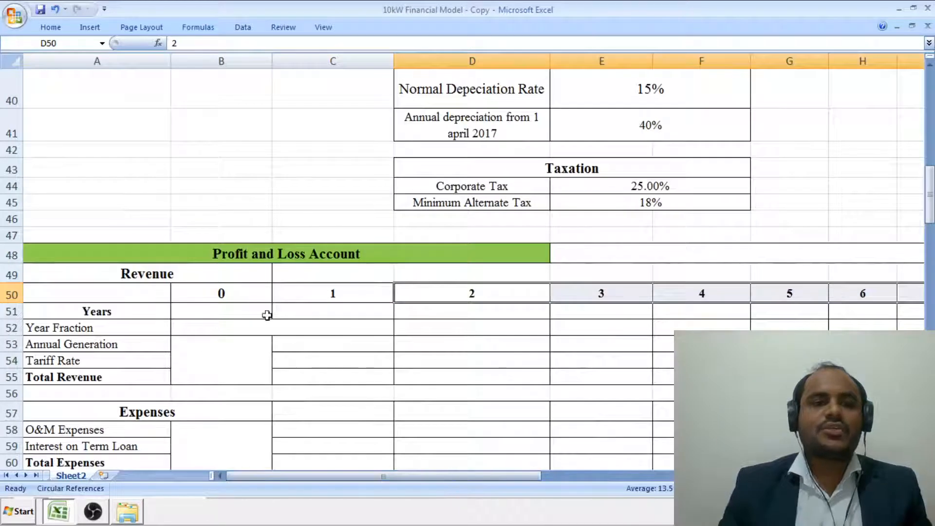
- Link the Years cell B51 under year 0 to the Date of Commisioning with the formula =E7
left_click(232, 294)
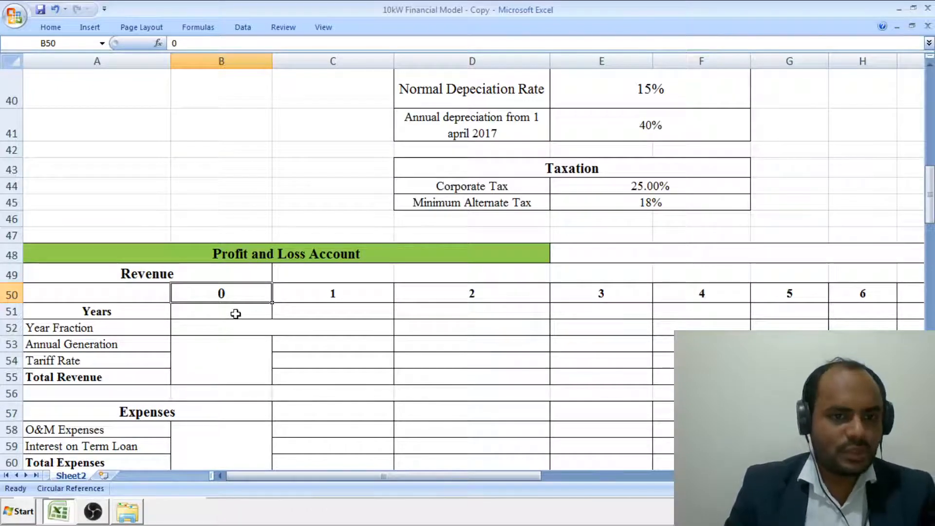
left_click(236, 315)
type("=")
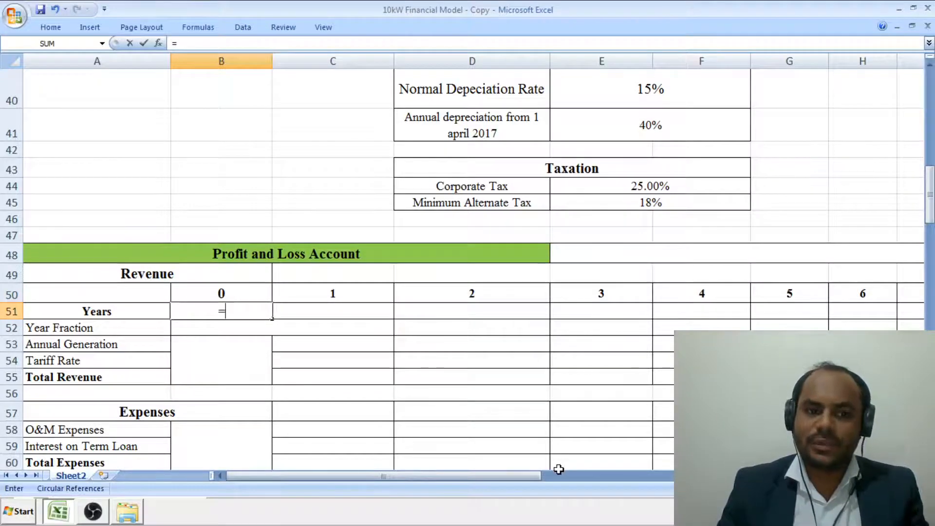
scroll(559, 467, "up", 11)
scroll(558, 469, "up", 2)
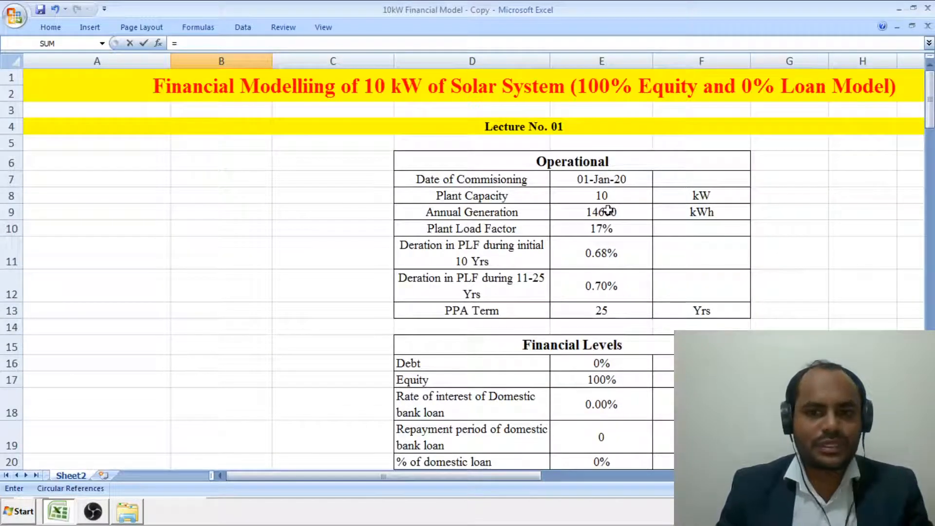
left_click(606, 179)
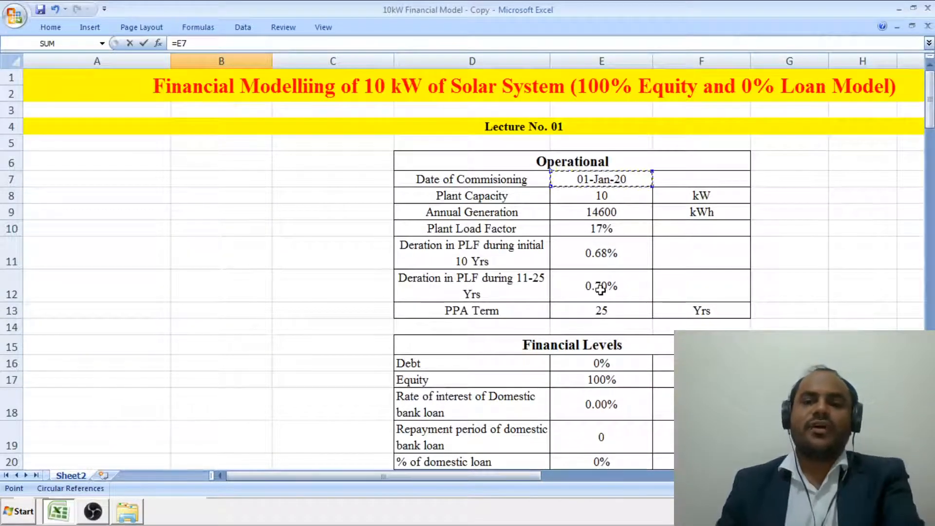
scroll(604, 288, "down", 13)
scroll(580, 351, "down", 1)
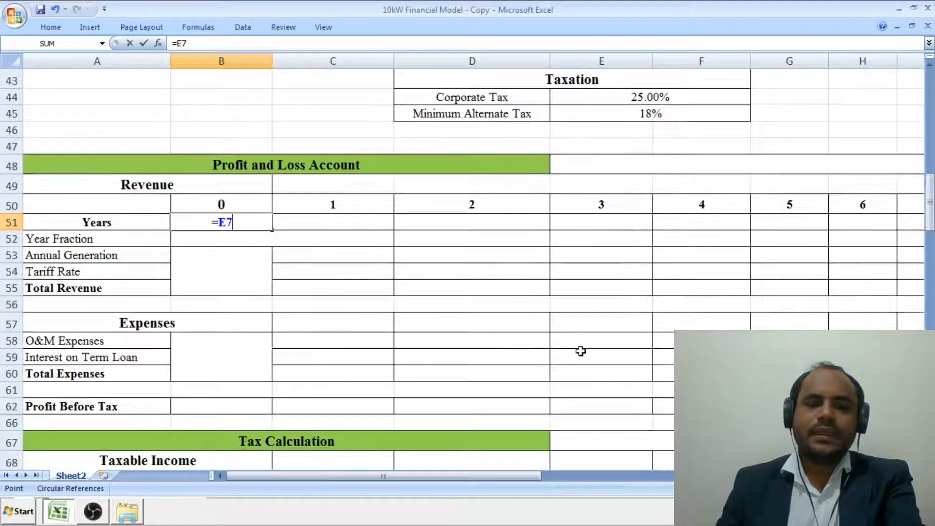
key("Return")
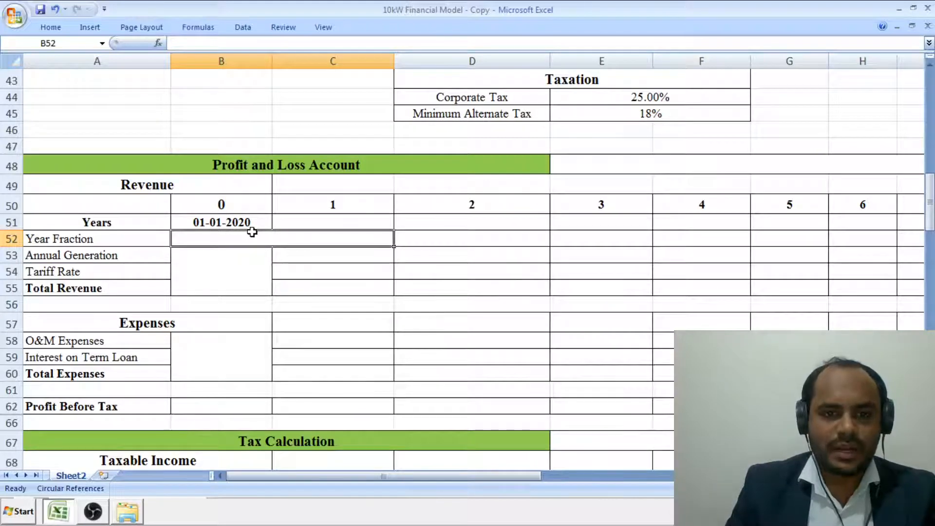
- Enter the date 31/03/2020 in the Years row under year 1, cell C51
left_click(321, 219)
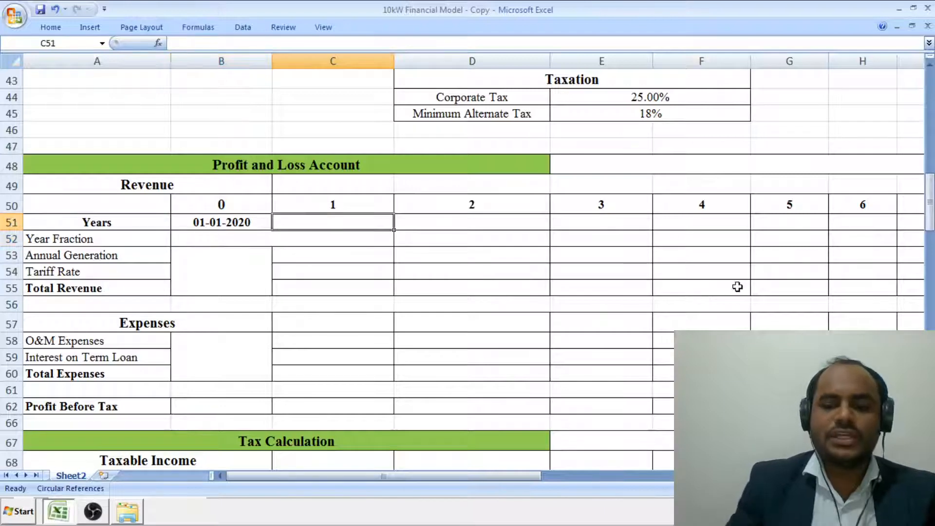
type("=")
type("31/")
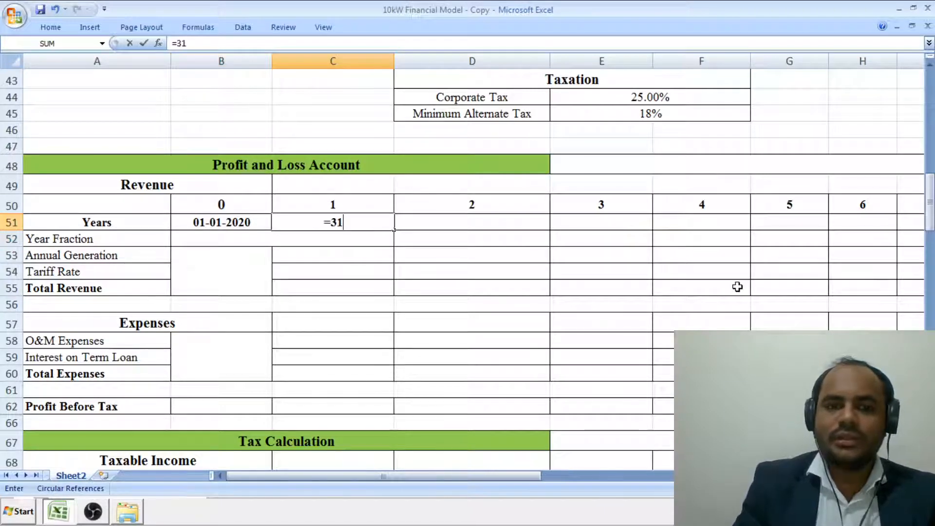
key("BackSpace")
key("BackSpace")
key("BackSpace")
key("BackSpace")
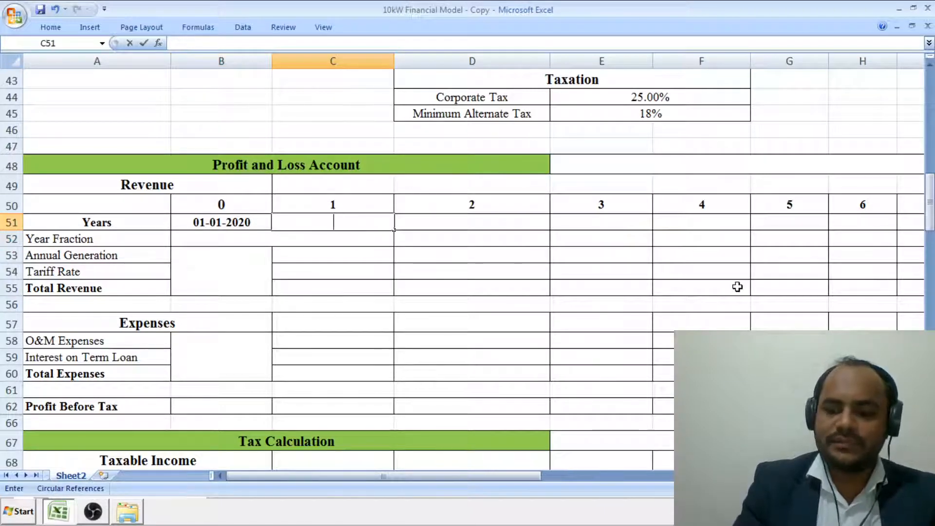
type("31/03/2020")
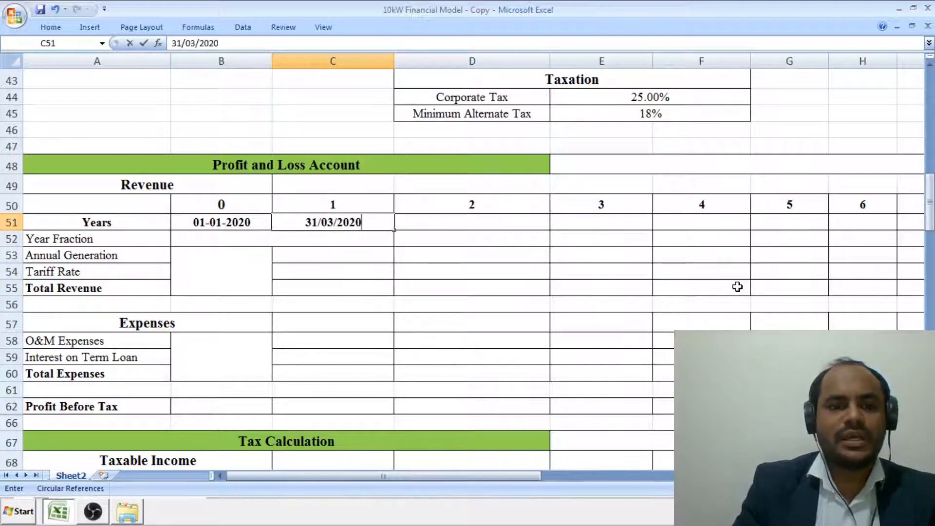
key("Return")
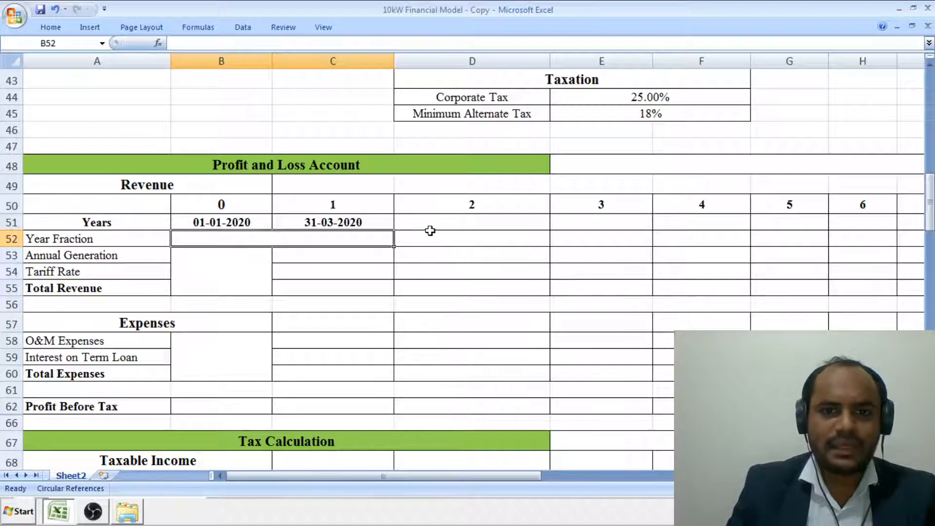
- Calculate the year 2 date in D51 one year after C51 with the formula =DATE(YEAR(C51)+1,3,31)
left_click(473, 222)
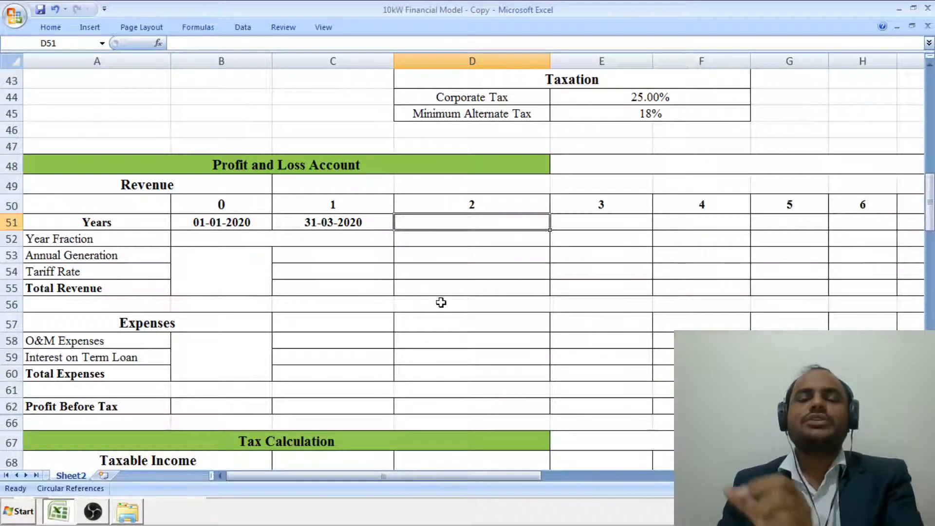
double_click(457, 224)
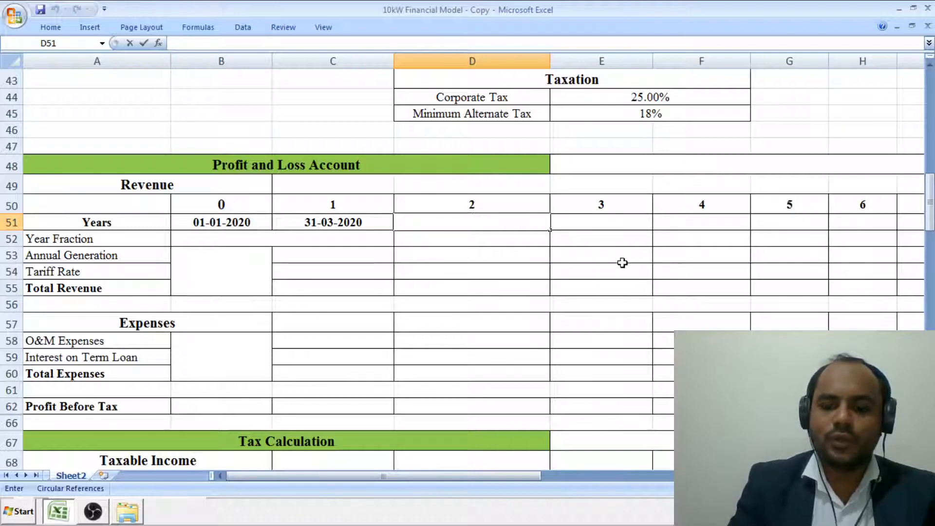
type("=")
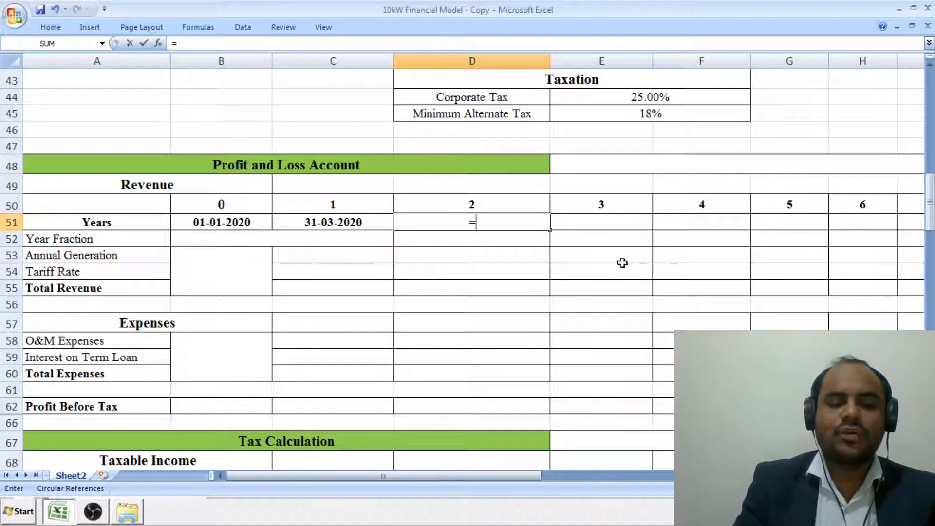
type("Dat")
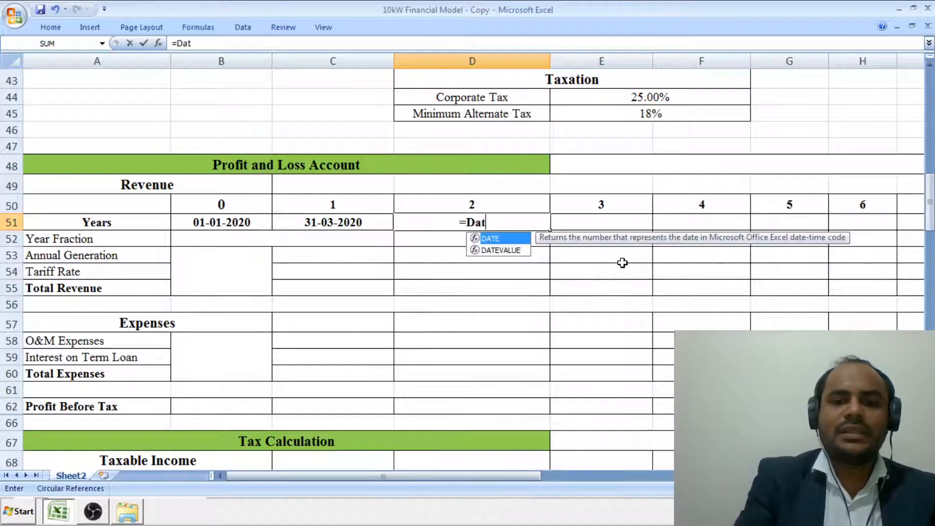
type("e(")
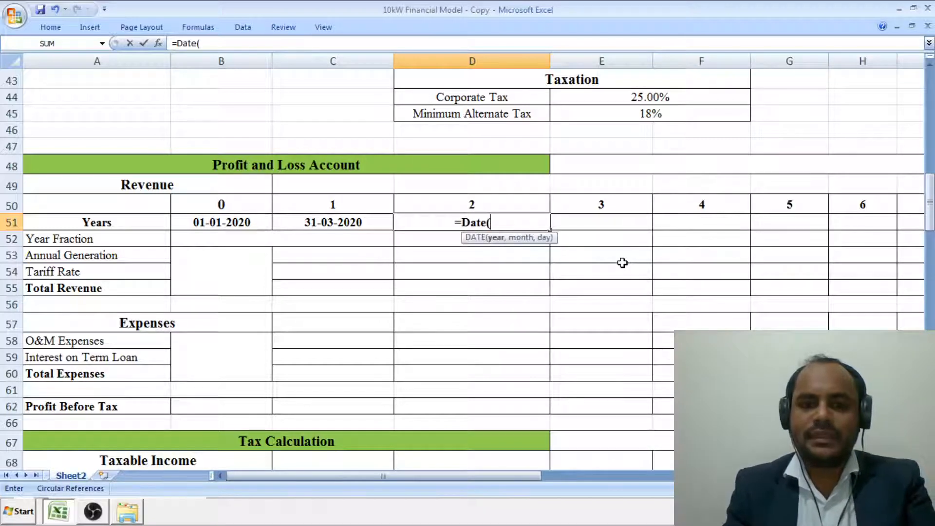
type("Yea")
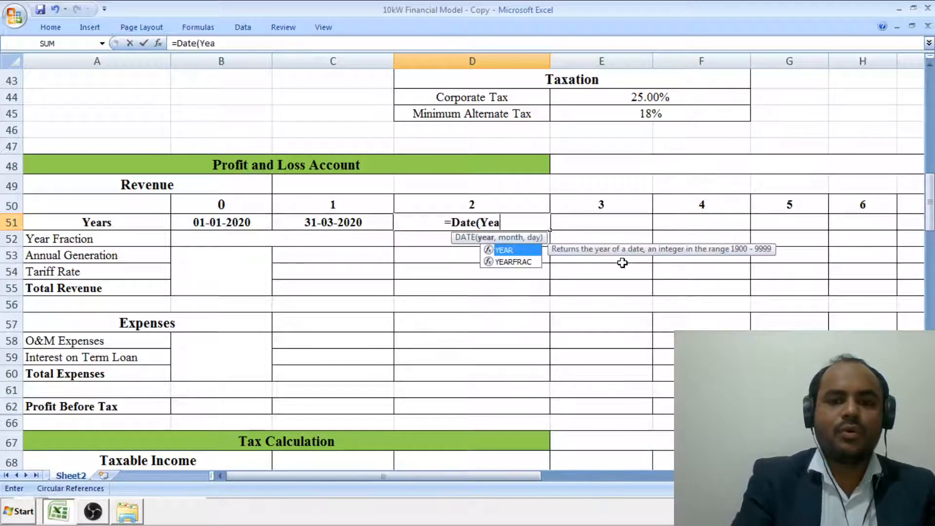
type("r(")
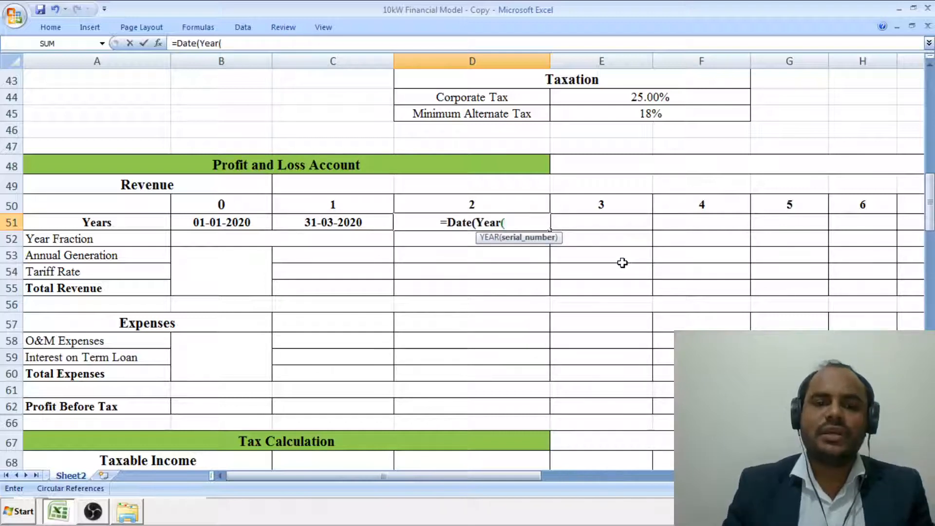
left_click(337, 226)
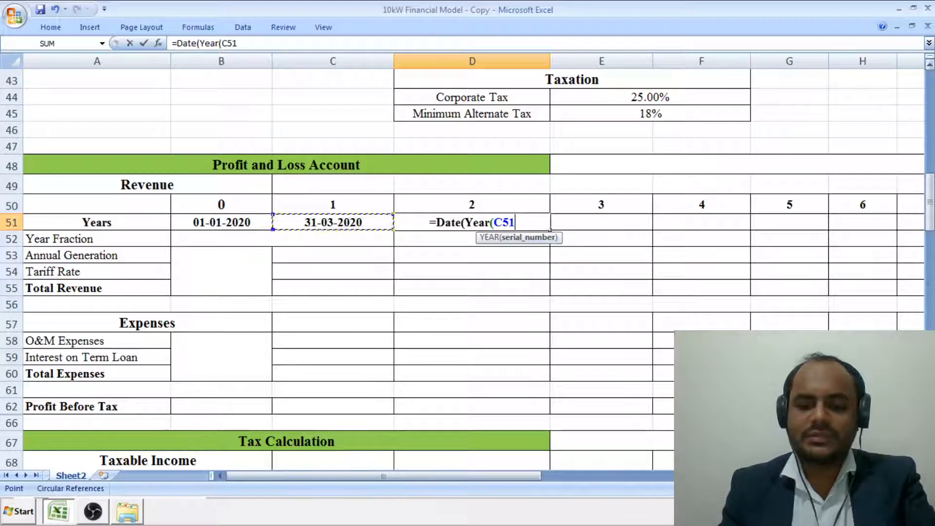
type(")")
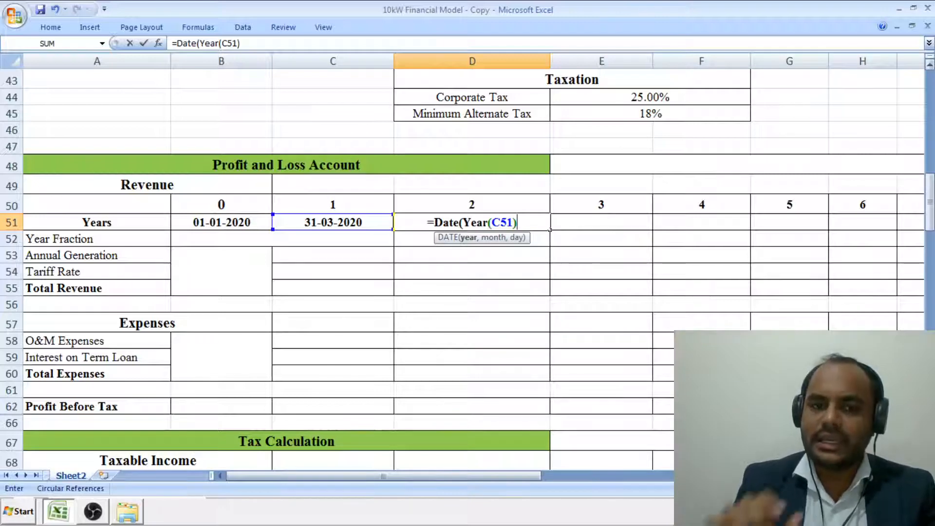
type("+1")
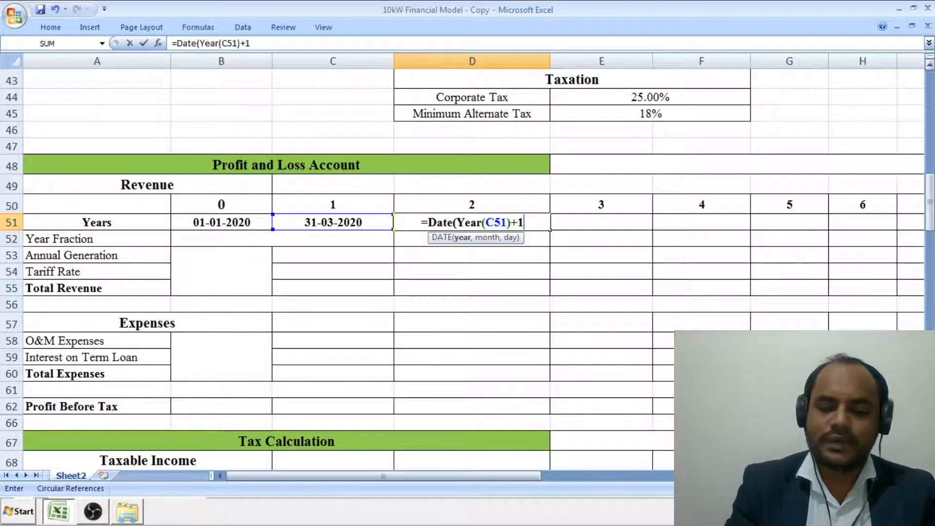
type(",3")
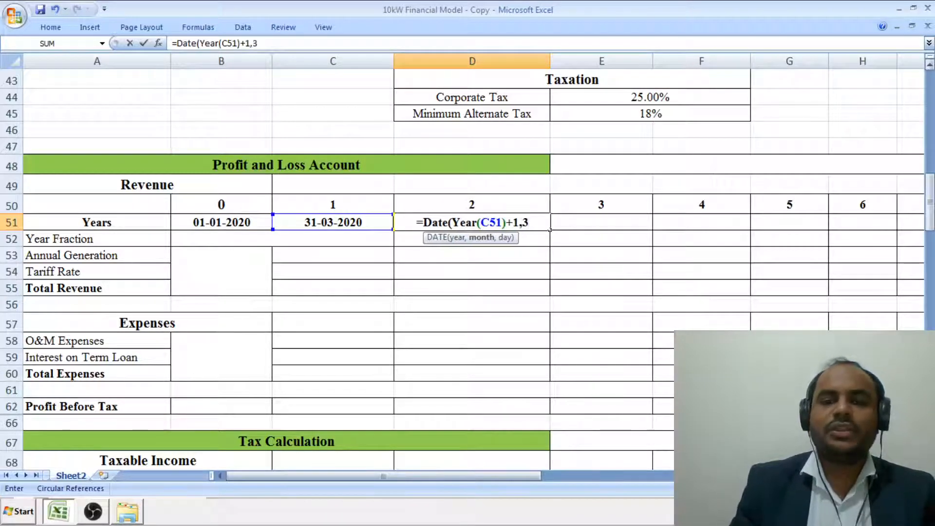
type(",")
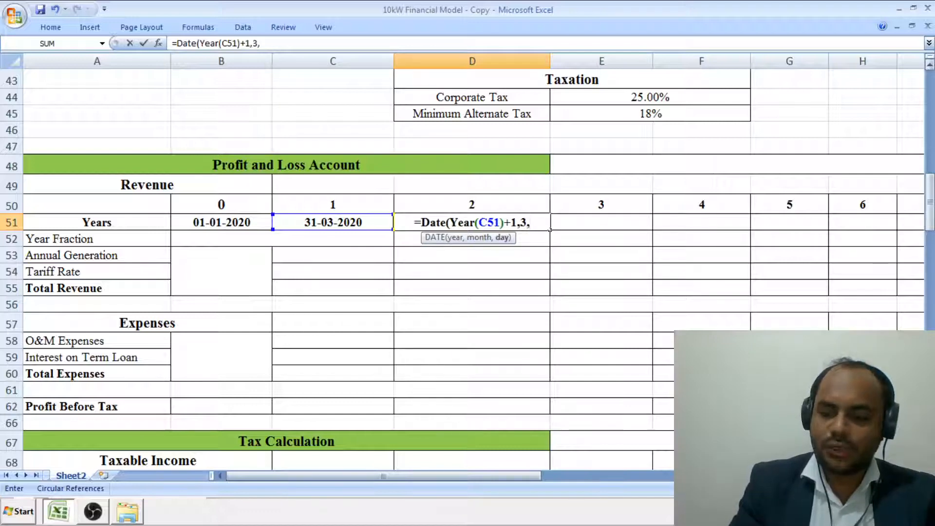
type("31)")
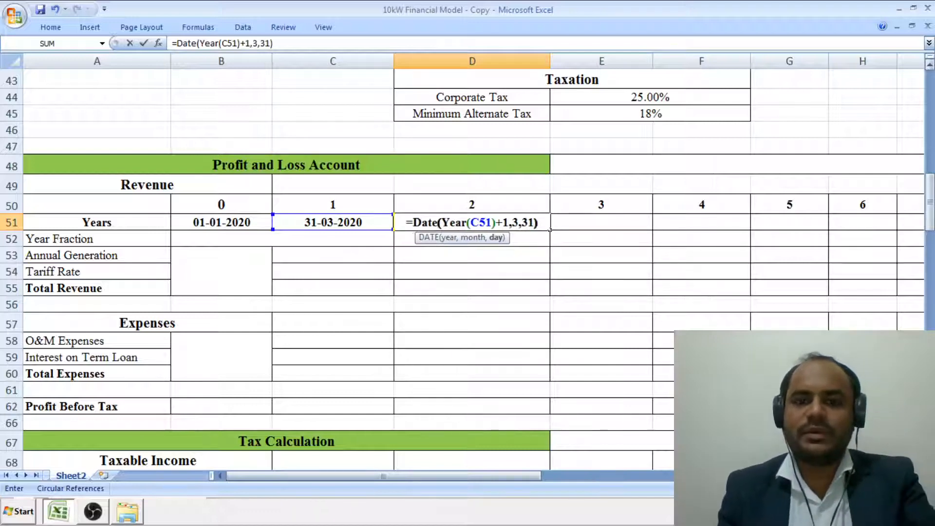
key("Return")
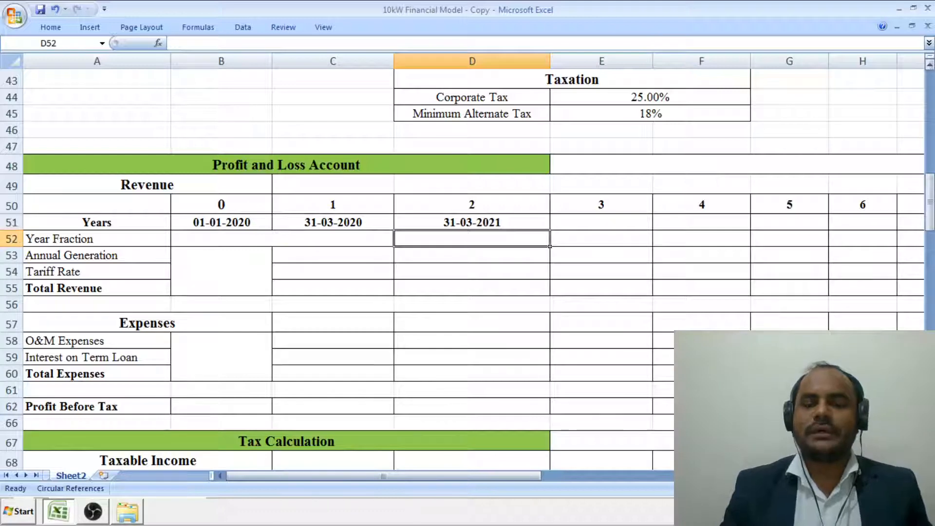
- Copy the year-end date formula from D51 across the Years row to year 25 in column AA
left_click(504, 223)
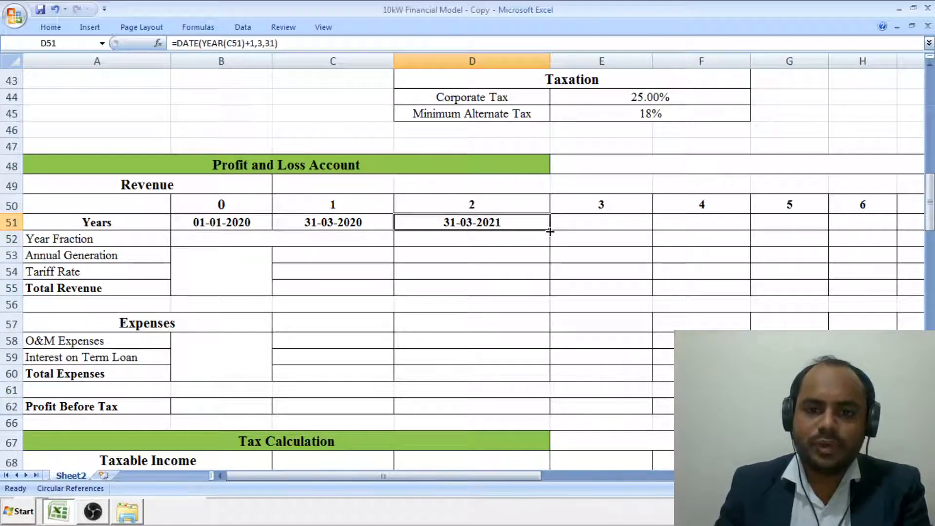
left_click_drag(549, 231, 866, 224)
left_click(816, 245)
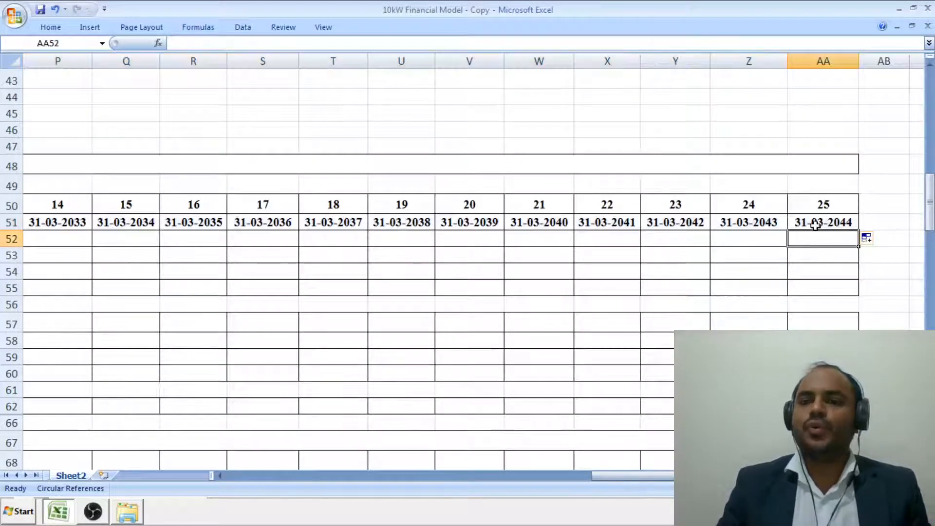
left_click(827, 218)
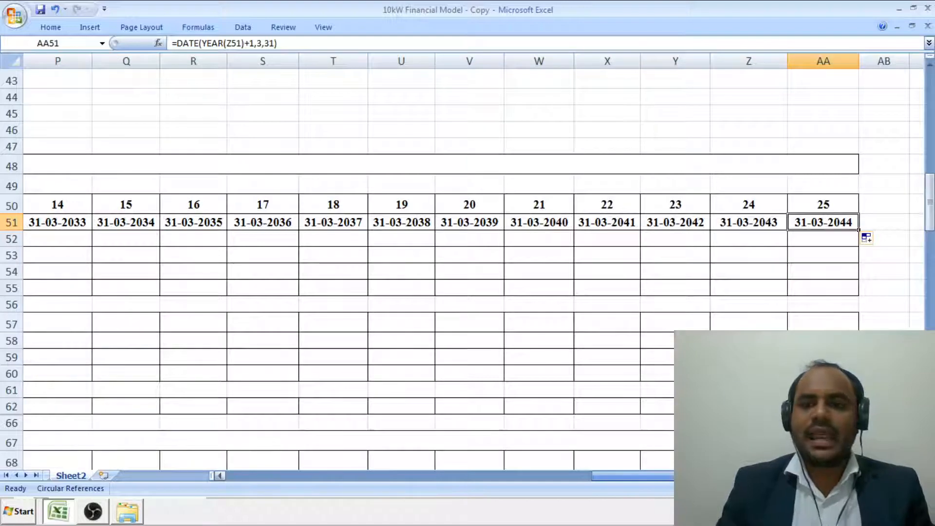
- Enter the formula =(90/365) as the Year Fraction in the merged cell B52 spanning years 0 and 1
scroll(462, 263, "left", 2)
left_click_drag(760, 475, 422, 471)
scroll(422, 470, "up", 1)
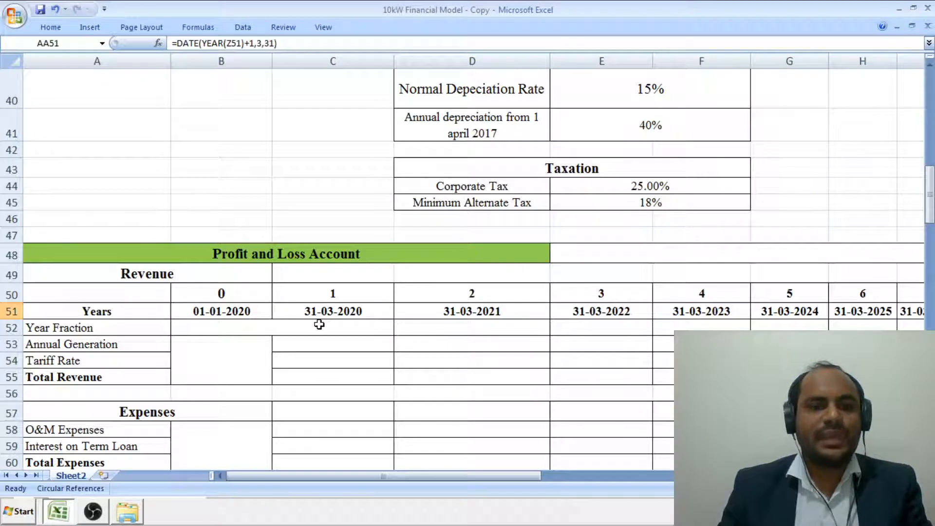
left_click(254, 327)
key("BackSpace")
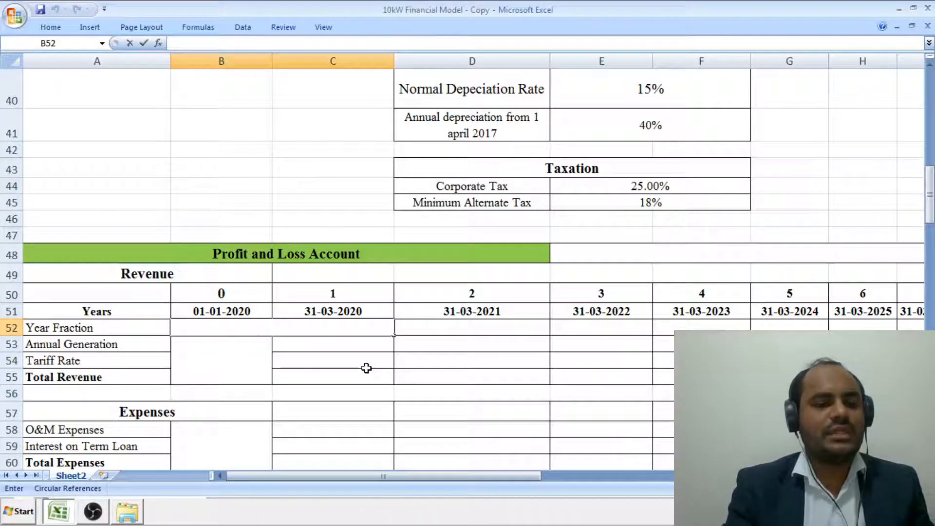
type("=(")
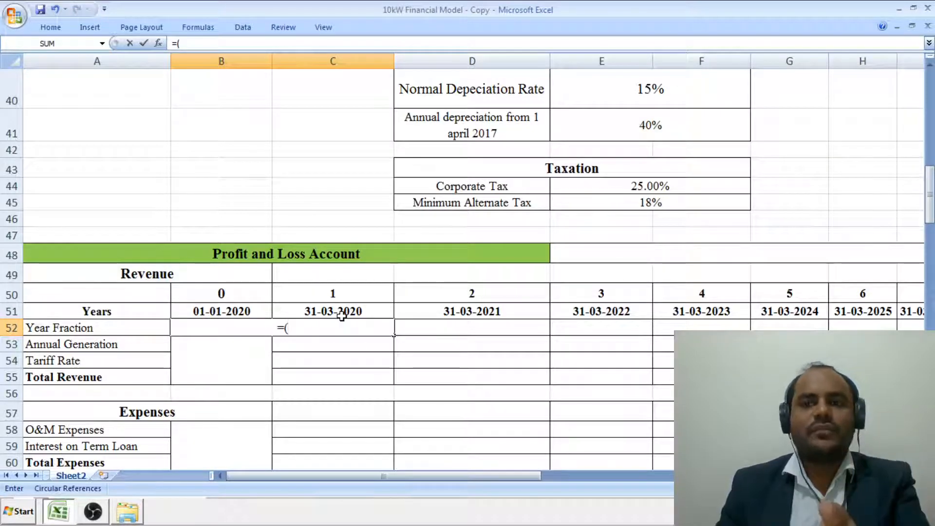
type("90")
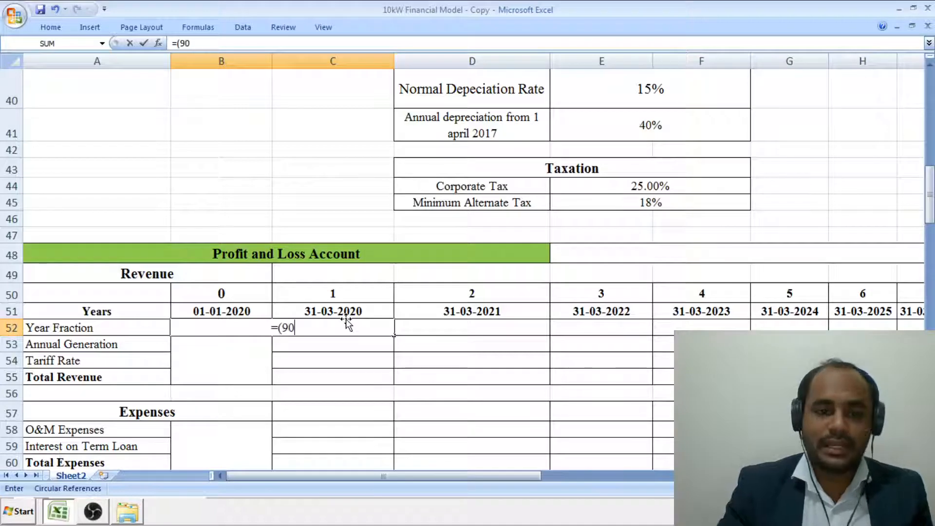
type("/36")
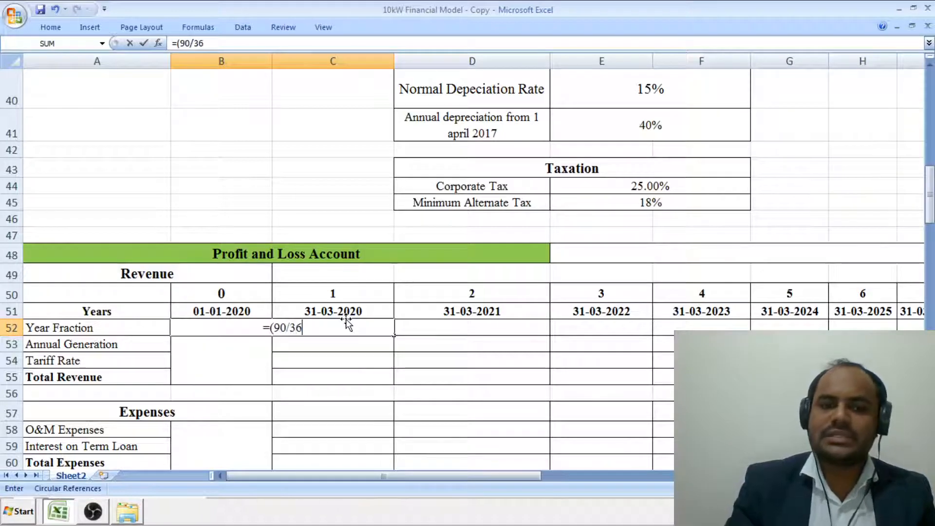
type("5)")
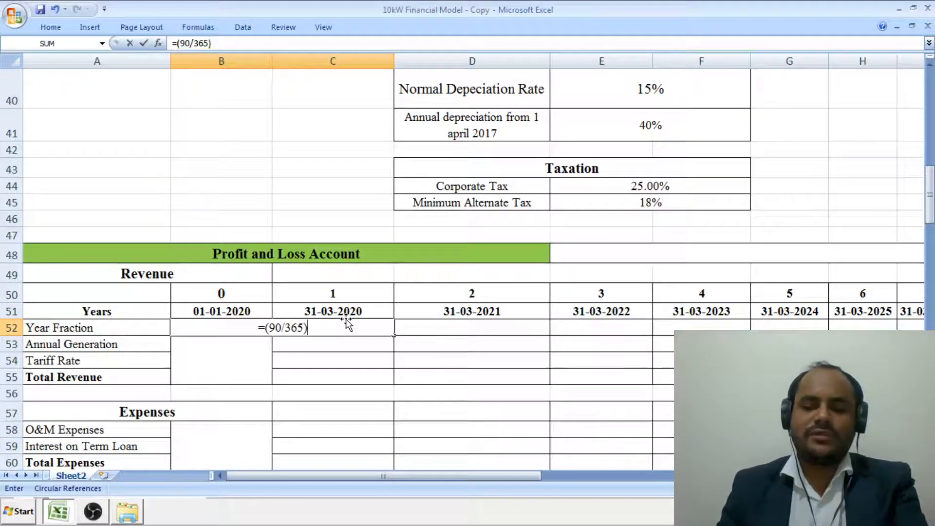
key("Return")
left_click(308, 327)
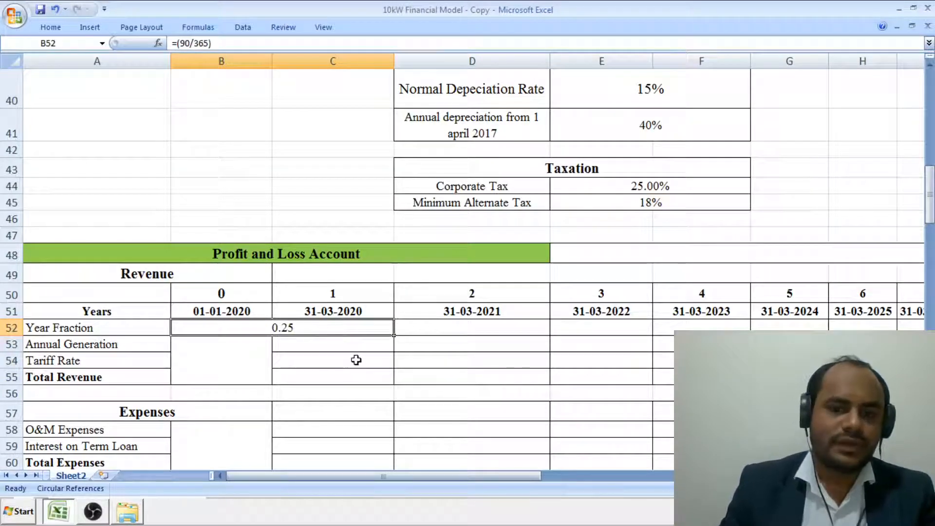
- Enter a Year Fraction of 1 under years 2 and 3, in cells D52 and E52
left_click(470, 329)
type("1")
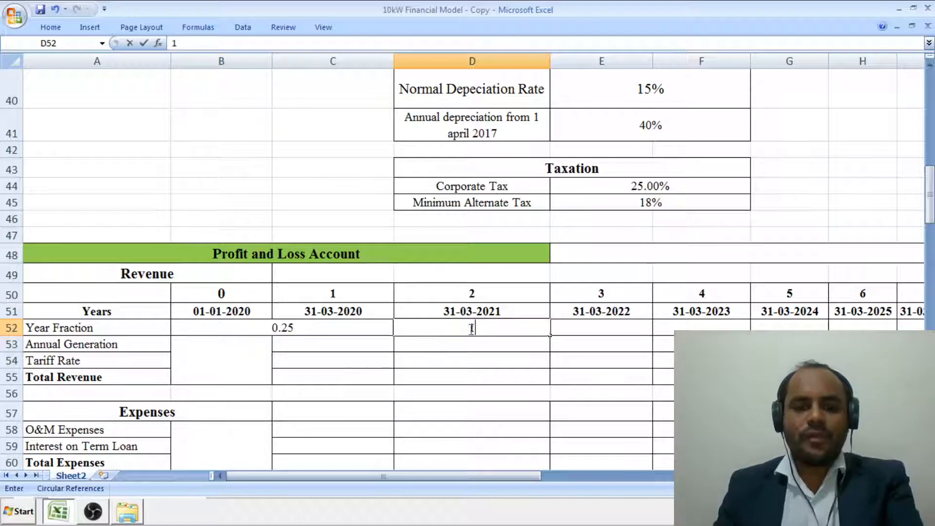
left_click(604, 329)
type("1")
left_click(701, 329)
- Copy the Year Fraction value from E52 across row 52 to year 25 in column AA
left_click(623, 331)
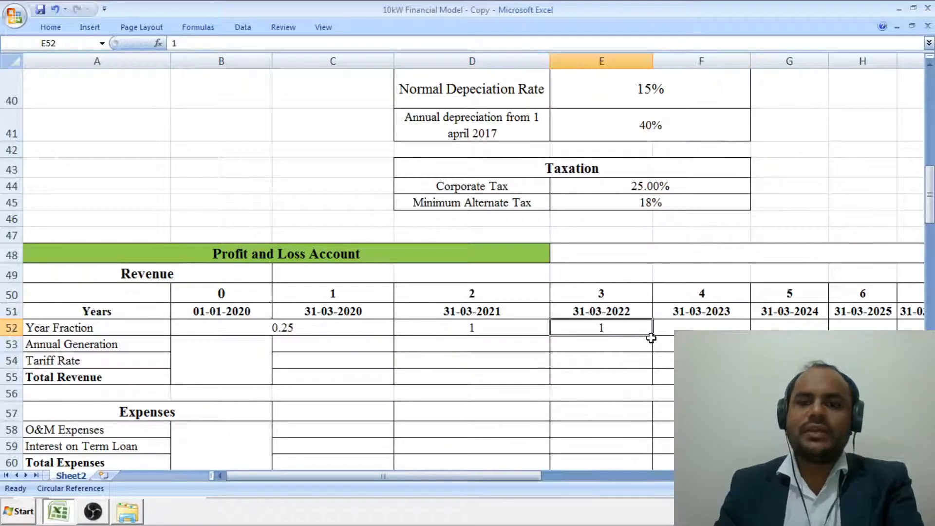
left_click_drag(654, 336, 917, 330)
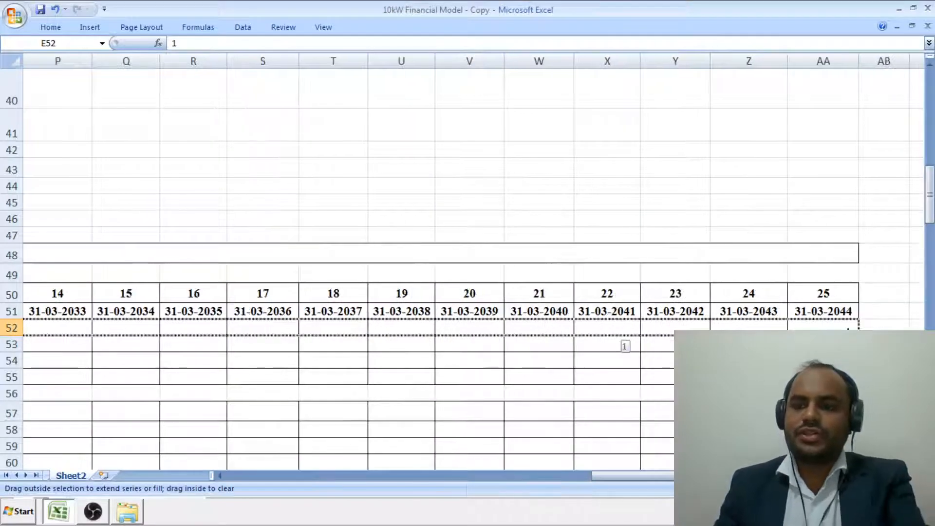
left_click_drag(848, 330, 848, 330)
left_click_drag(667, 475, 302, 475)
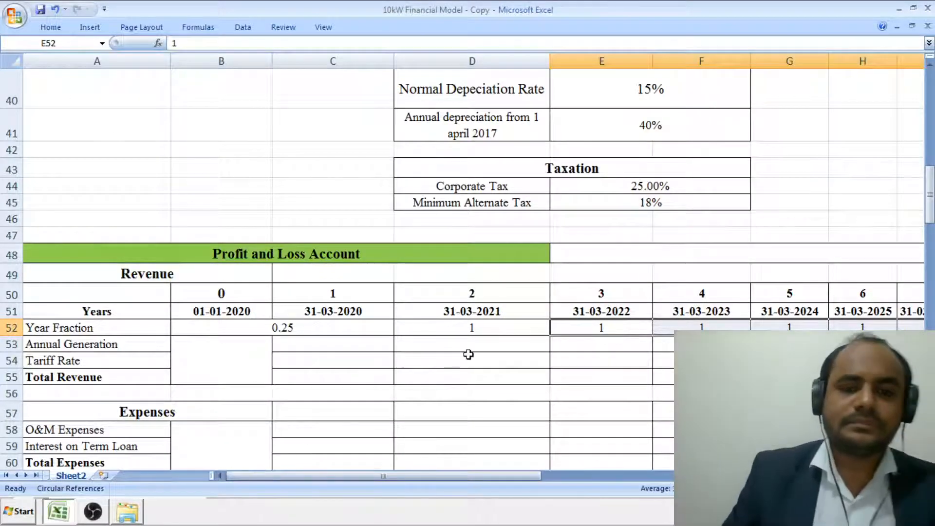
left_click(475, 330)
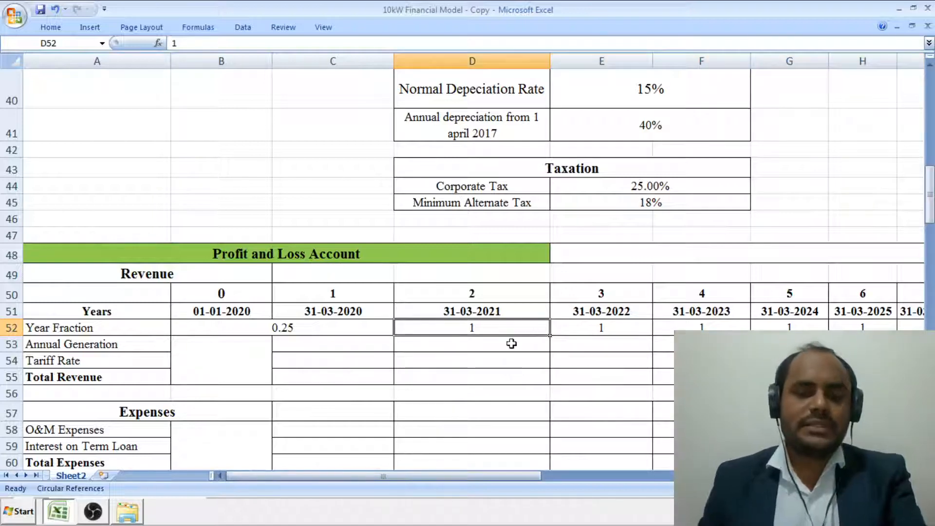
left_click(11, 327)
left_click(277, 359)
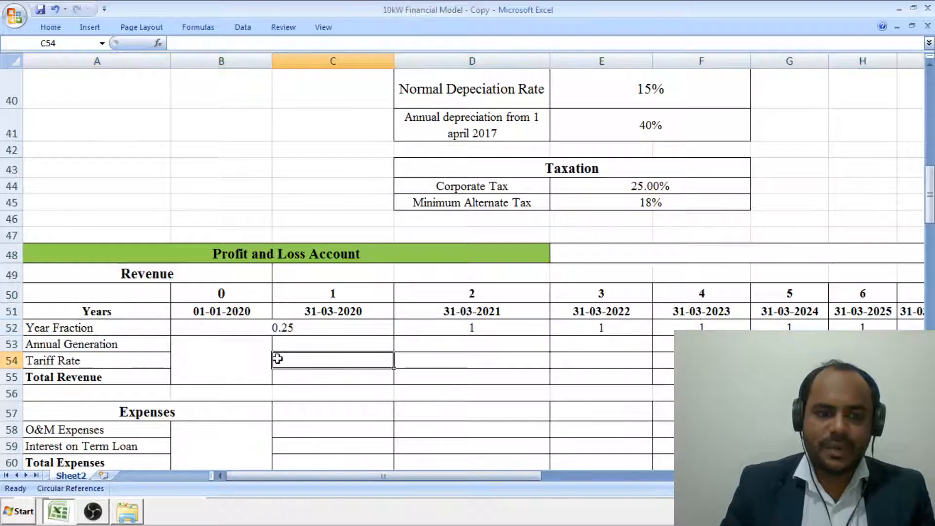
left_click(6, 344)
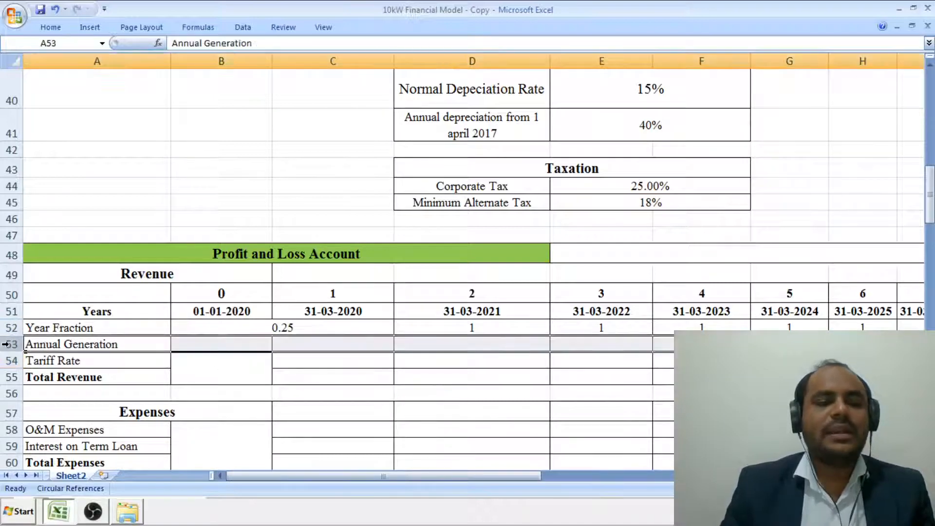
- Enter the year 1 Annual Generation in C53 as =E9*B52, multiplying the operational annual generation by the Year Fraction
left_click(324, 349)
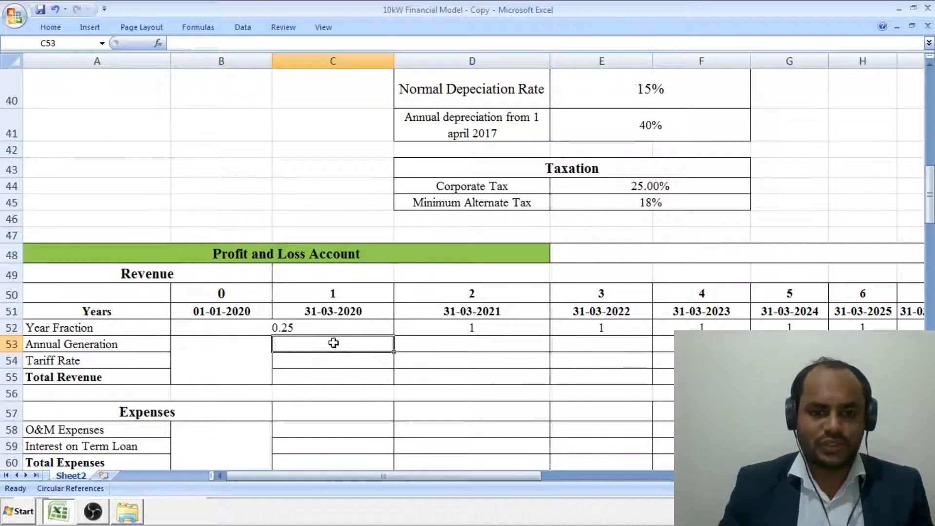
double_click(330, 346)
type("=")
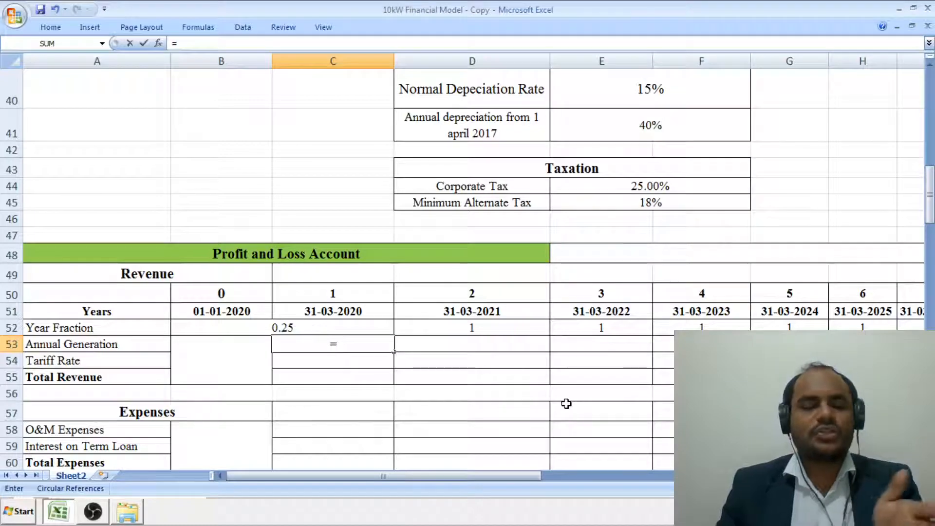
scroll(565, 404, "up", 3)
scroll(565, 403, "up", 10)
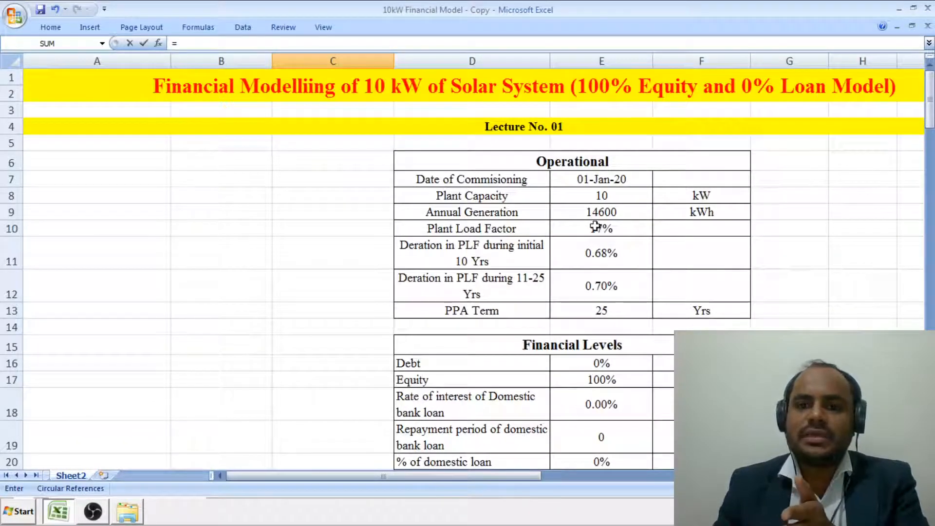
left_click(629, 211)
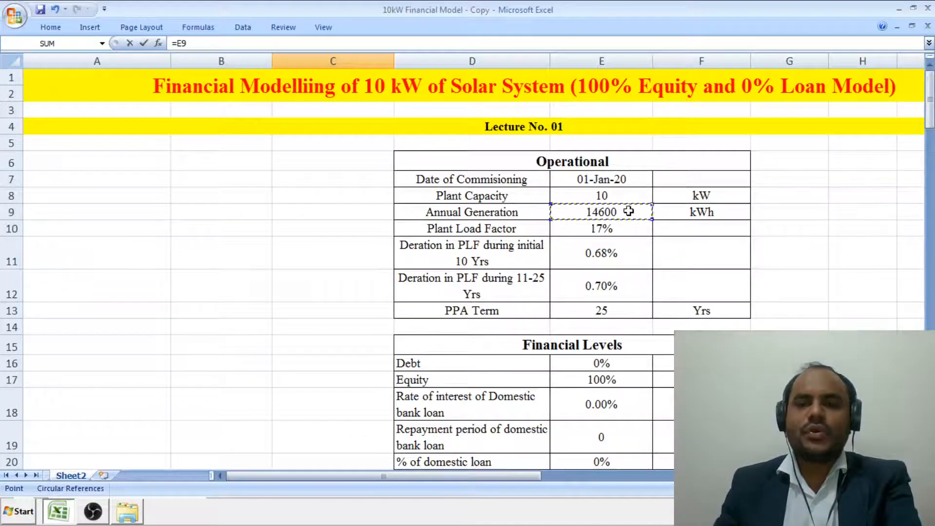
scroll(594, 268, "down", 15)
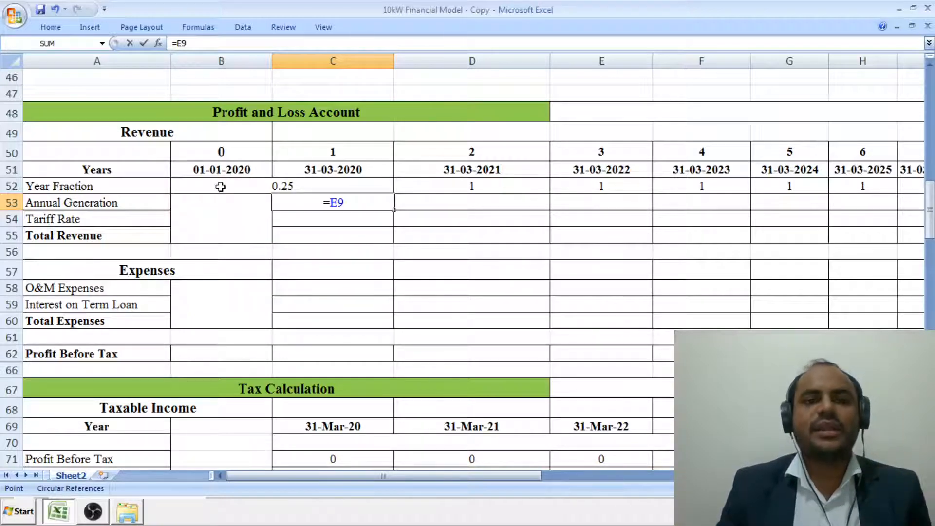
scroll(214, 182, "up", 1)
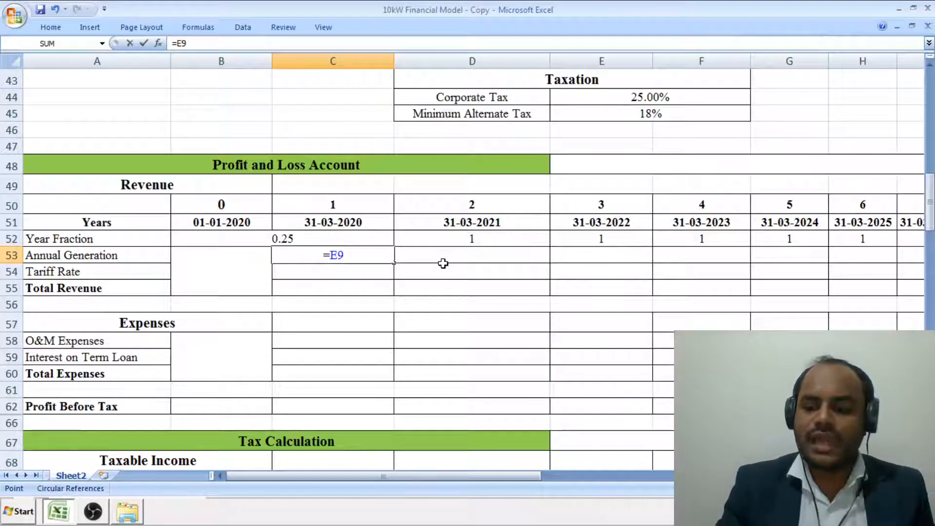
type("*")
left_click(284, 239)
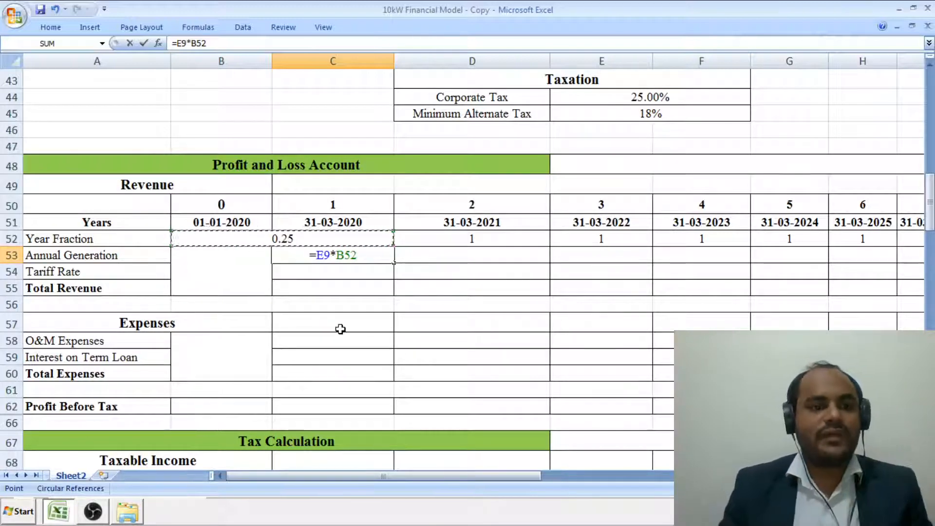
key("Return")
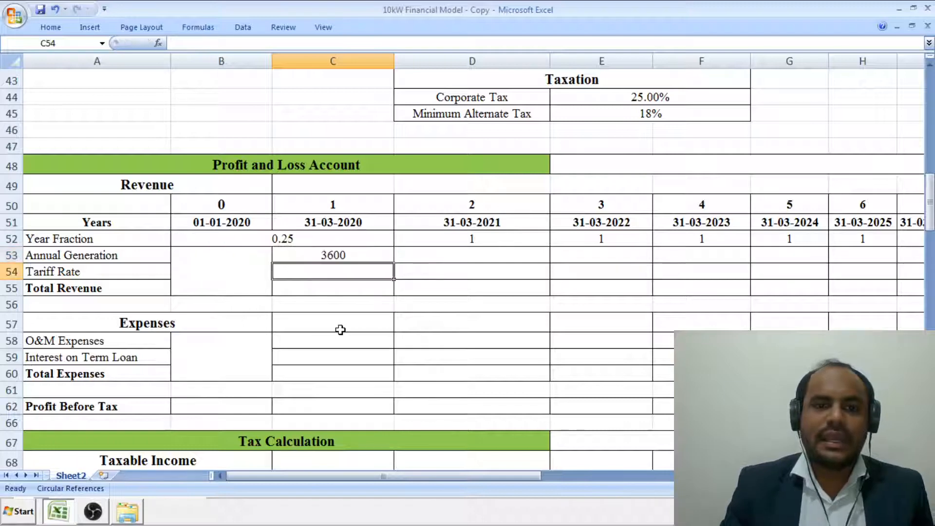
left_click(356, 255)
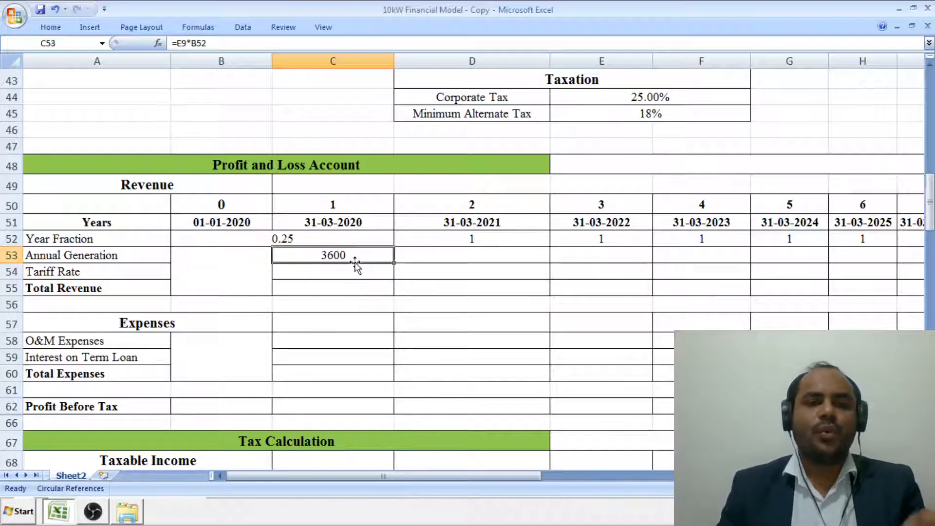
- Enter the year 2 Annual Generation in D53 as =E9, referencing the Annual Generation in the Operational table
scroll(355, 263, "up", 1)
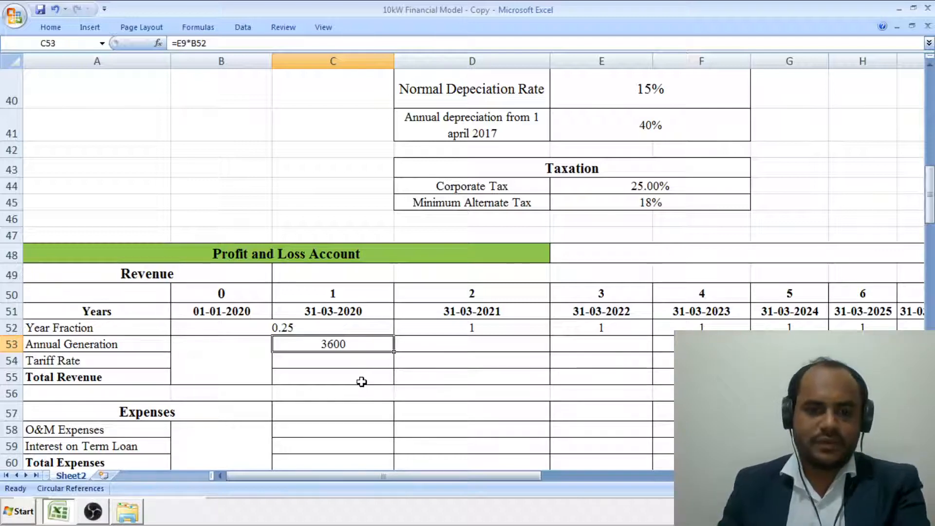
left_click(473, 346)
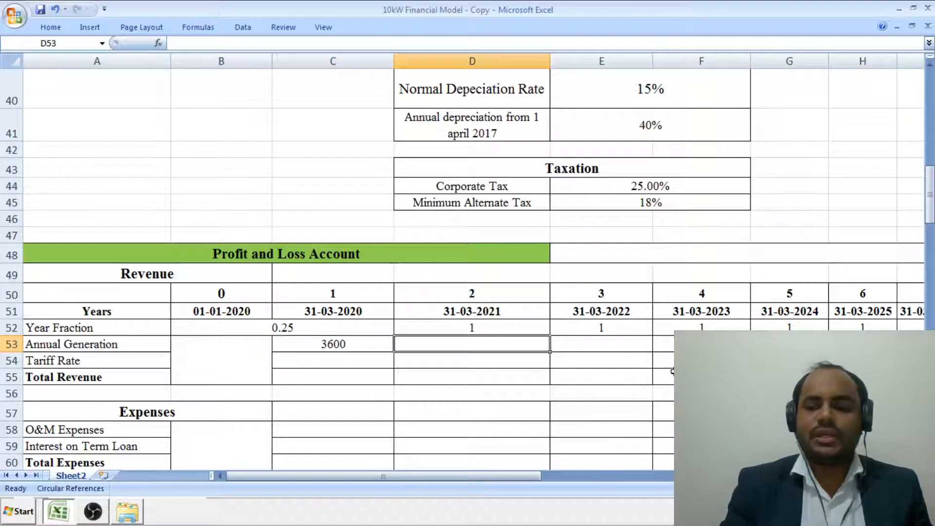
type("=")
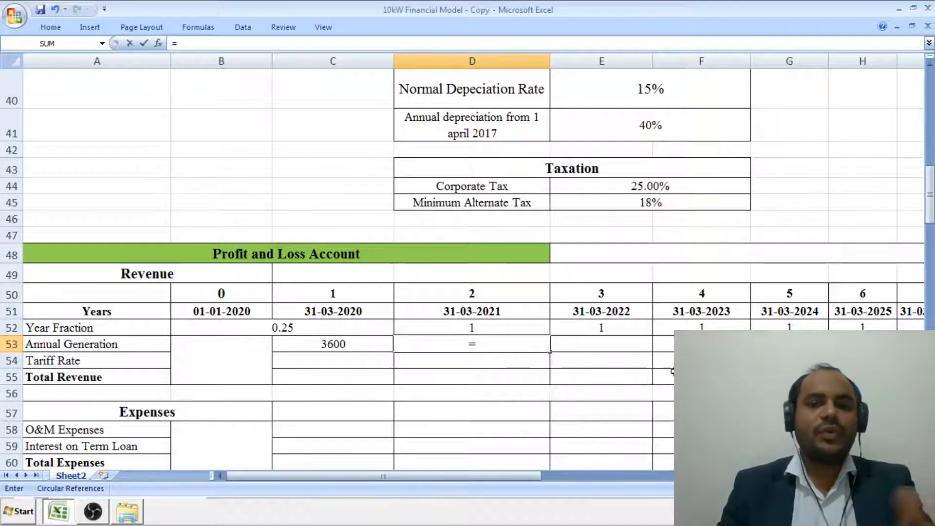
scroll(669, 373, "up", 9)
scroll(668, 374, "up", 4)
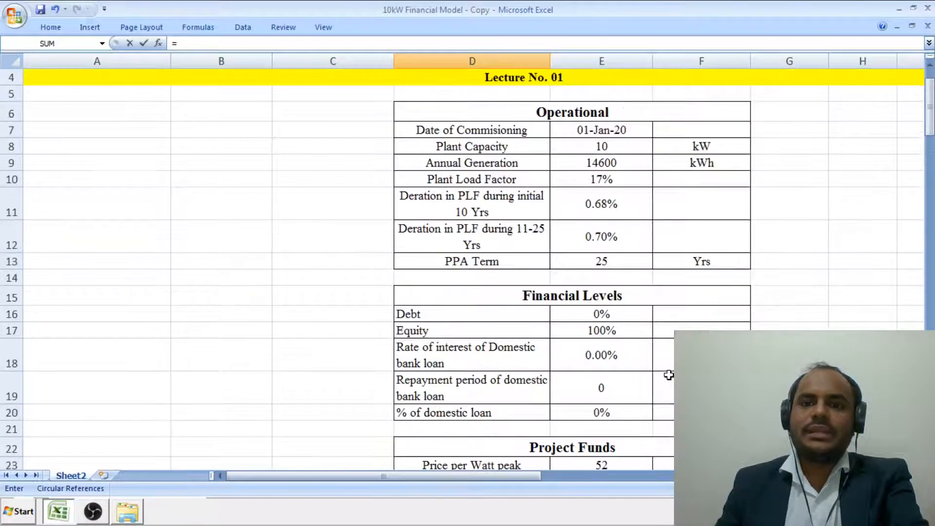
left_click(614, 216)
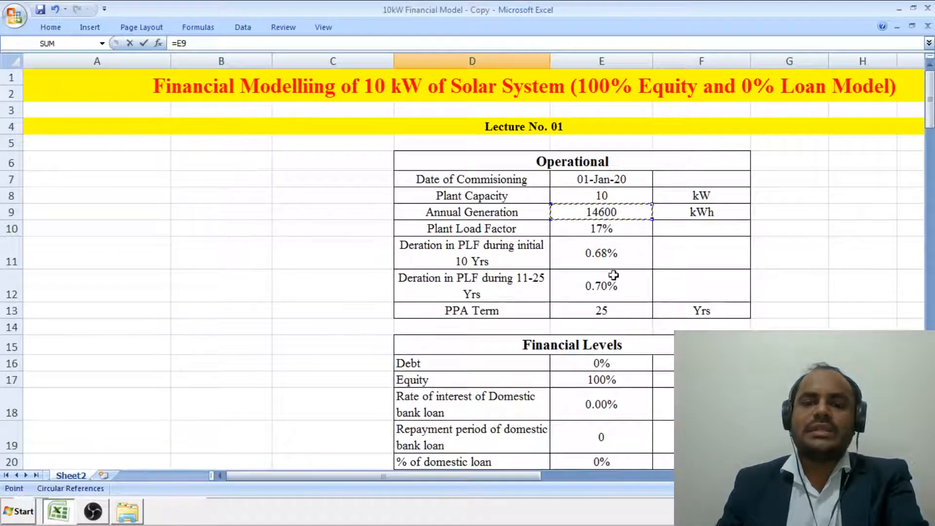
scroll(612, 273, "down", 11)
scroll(600, 346, "down", 2)
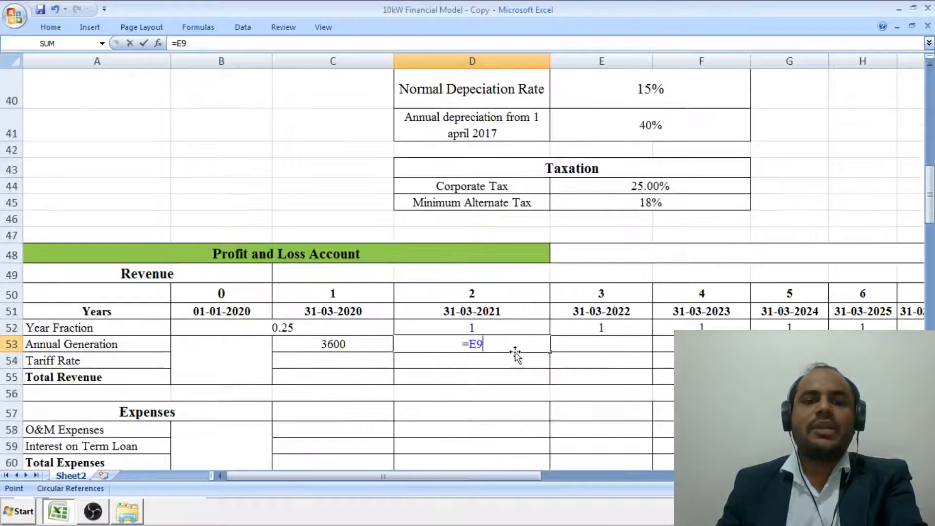
key("Return")
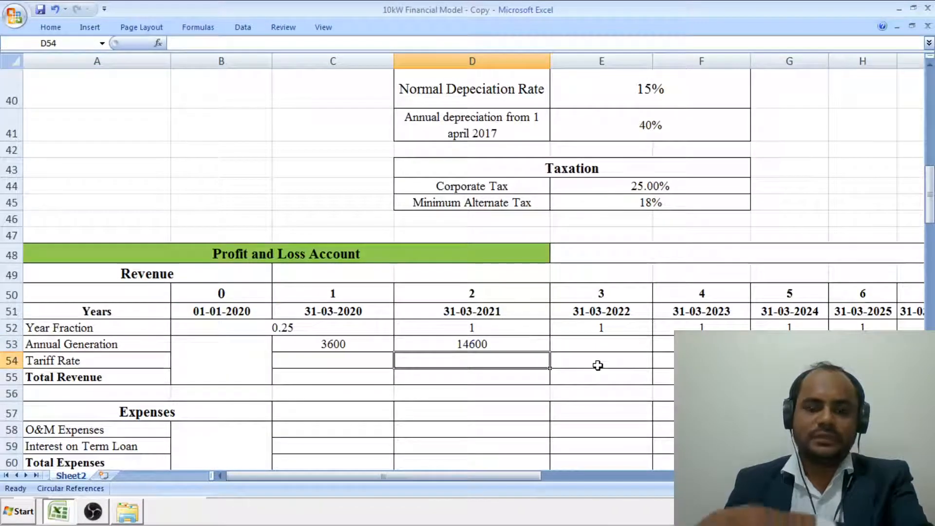
- Begin the year 3 Annual Generation formula in E53 with =D53*(1-if(count(
left_click(614, 347)
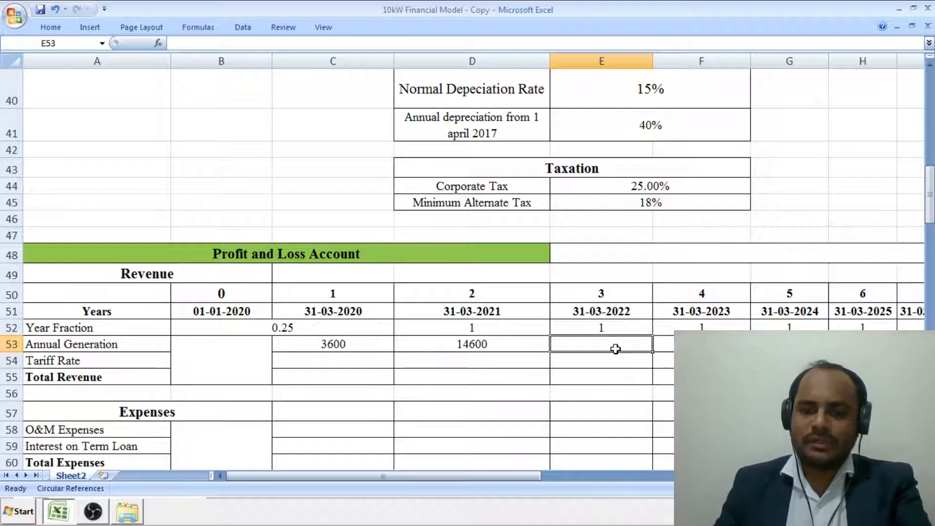
type("=")
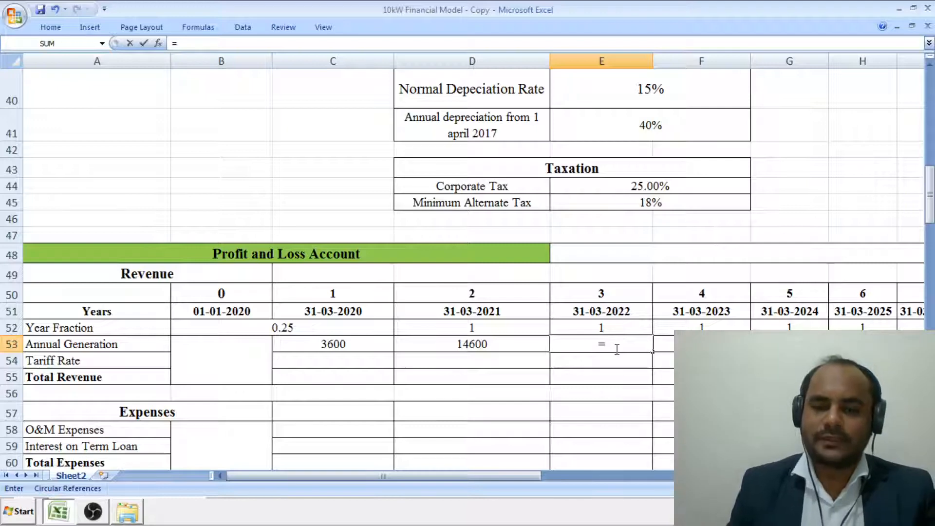
left_click(499, 345)
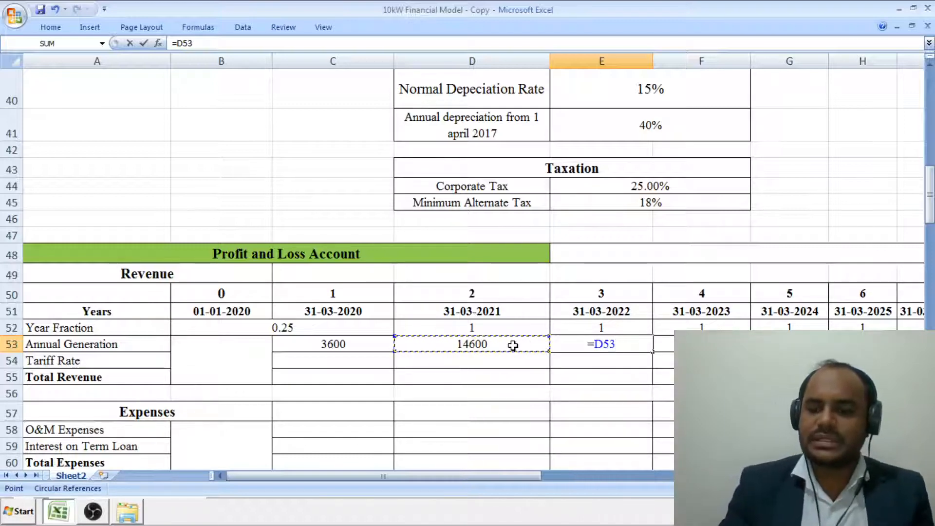
type("*(")
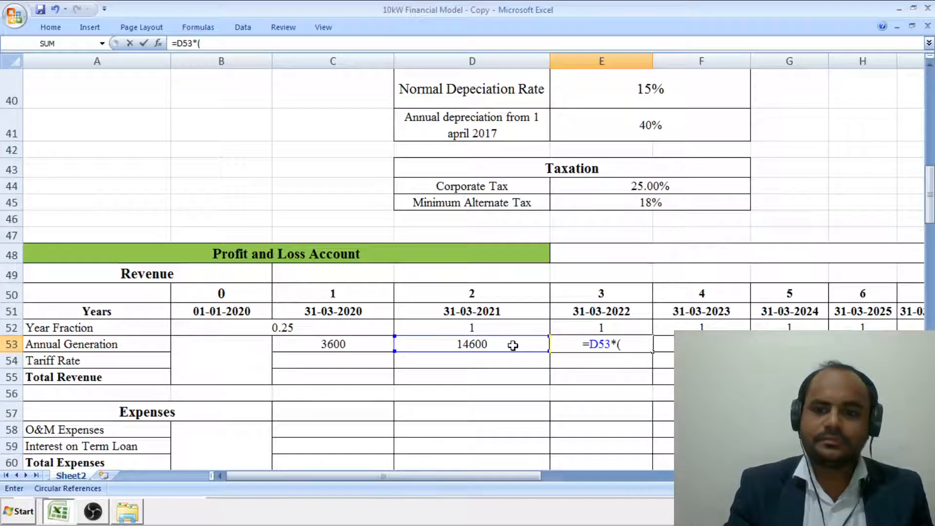
type("1+")
key("BackSpace")
type("-")
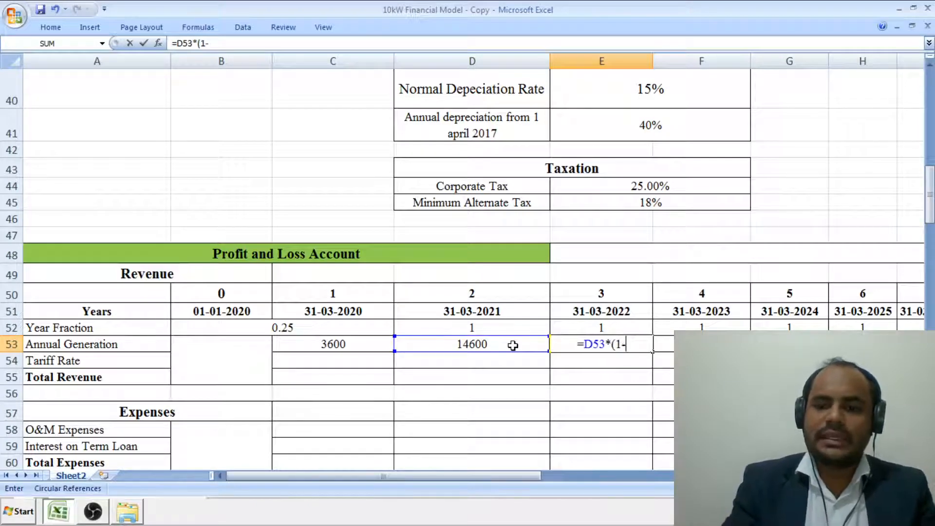
type("if")
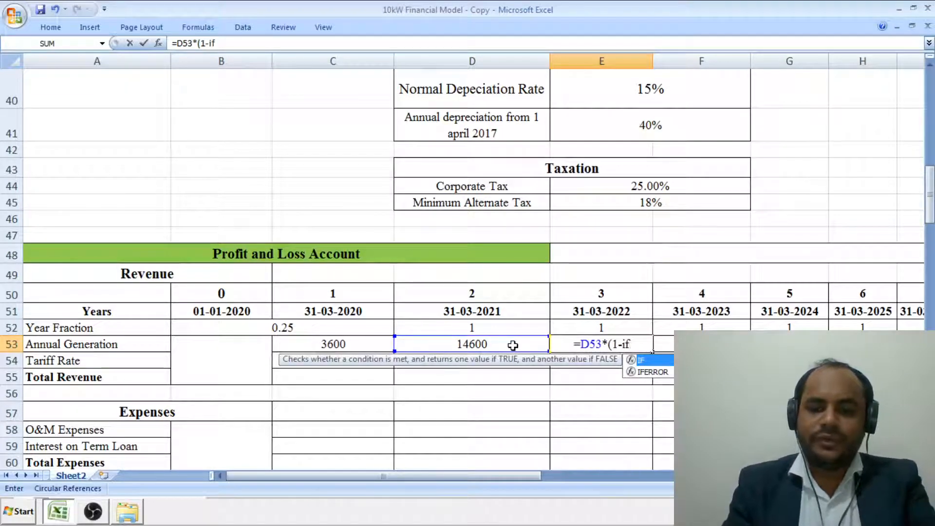
type("(count")
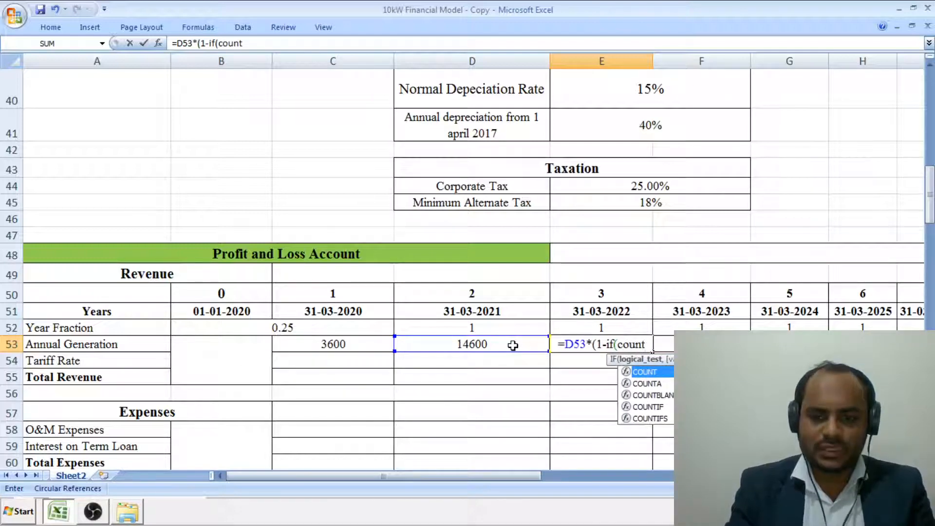
type("(")
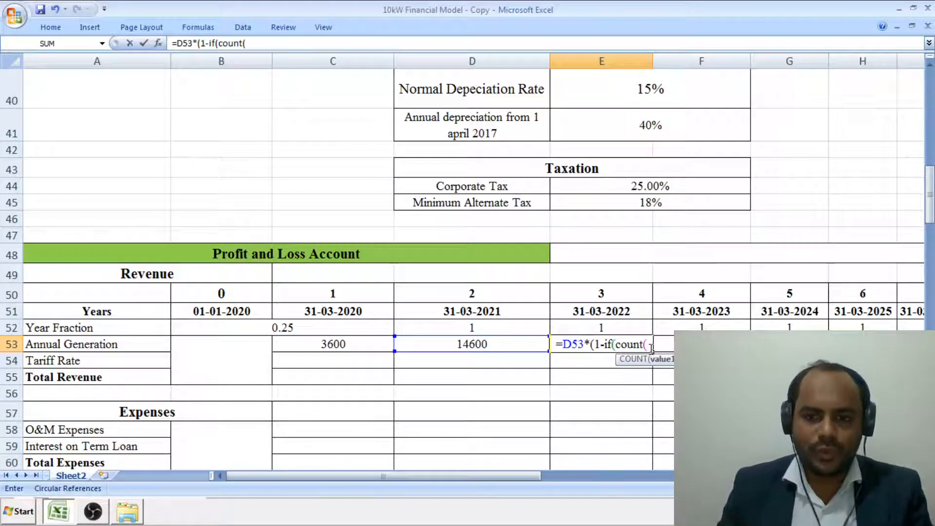
- Add the Years row range $B$51:B51 as the COUNT argument in E53's formula, with its starting cell made absolute, and close the function
left_click(217, 311)
key("F8")
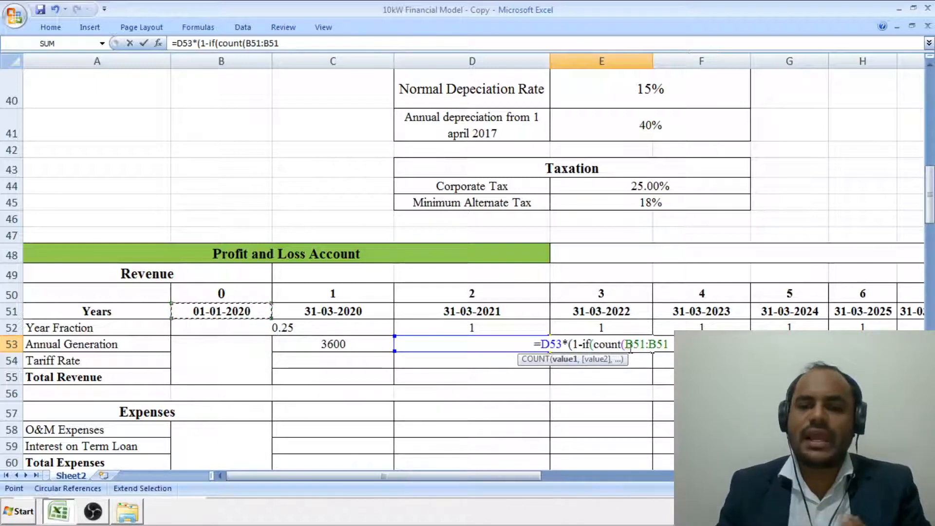
double_click(629, 347)
left_click(629, 346)
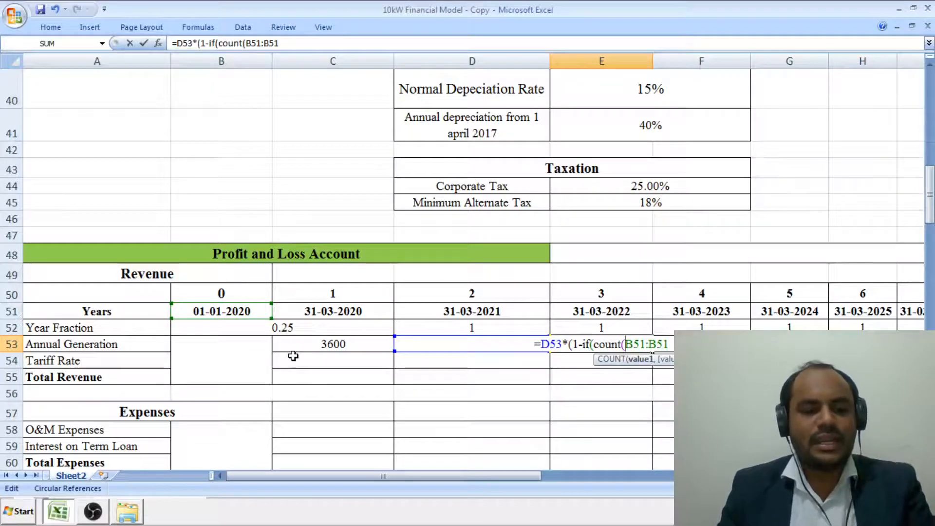
type("$")
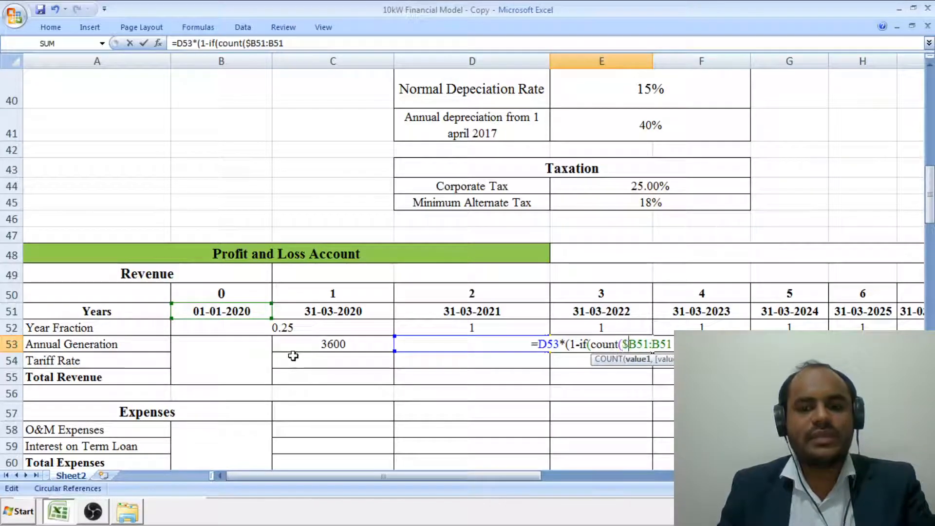
left_click(636, 343)
type("$")
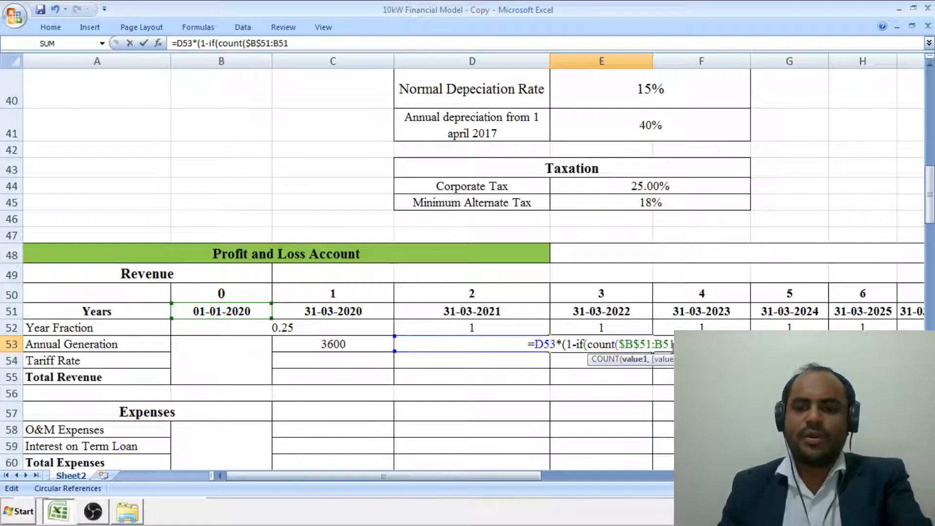
type(")")
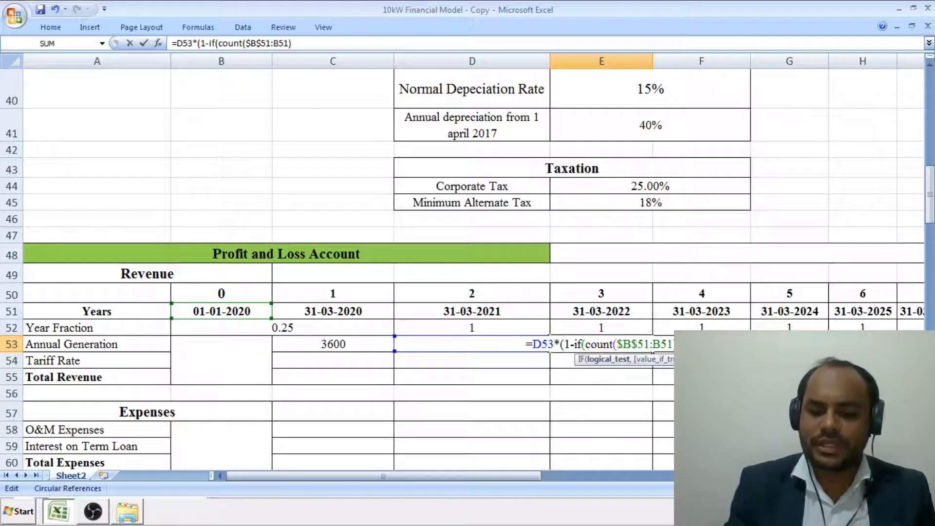
- Complete the IF test in E53's formula with <10 and reference E11, the initial 10-year PLF deration, as the value if true
type(")<10")
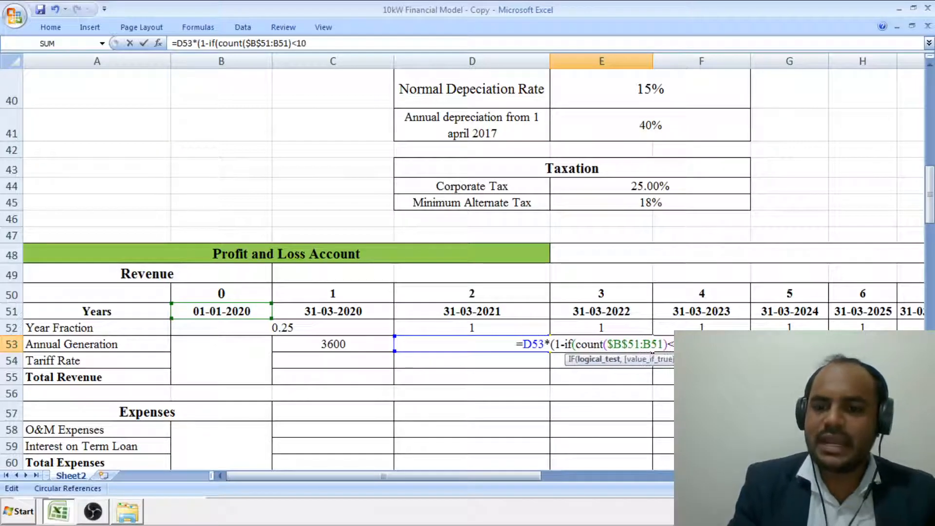
type(",")
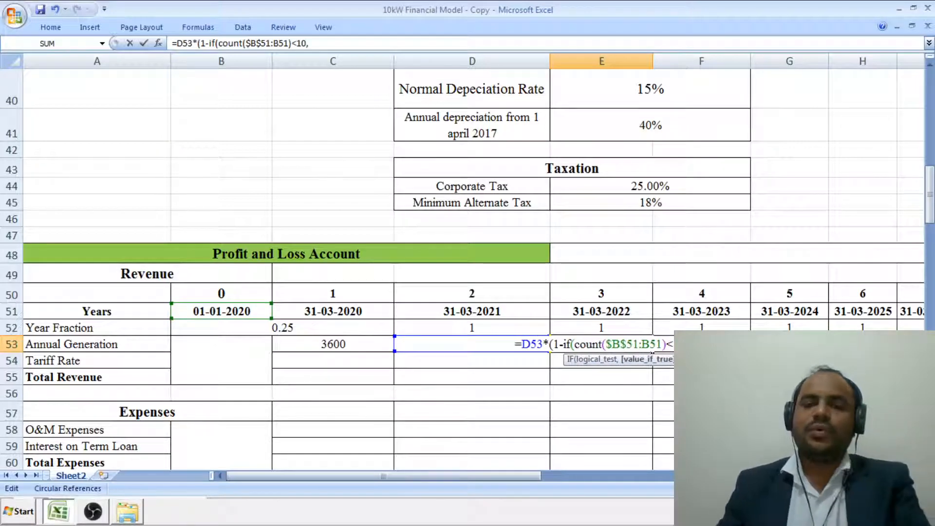
scroll(467, 268, "up", 11)
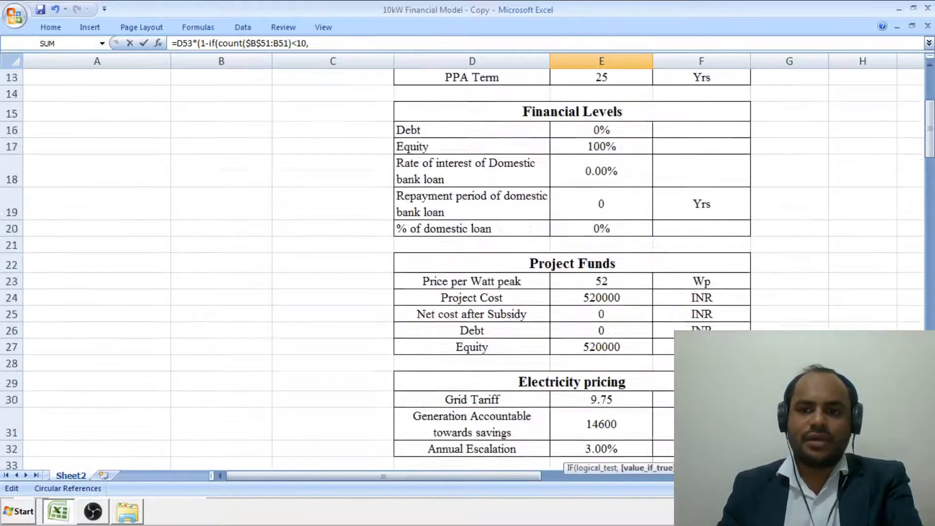
scroll(638, 270, "up", 2)
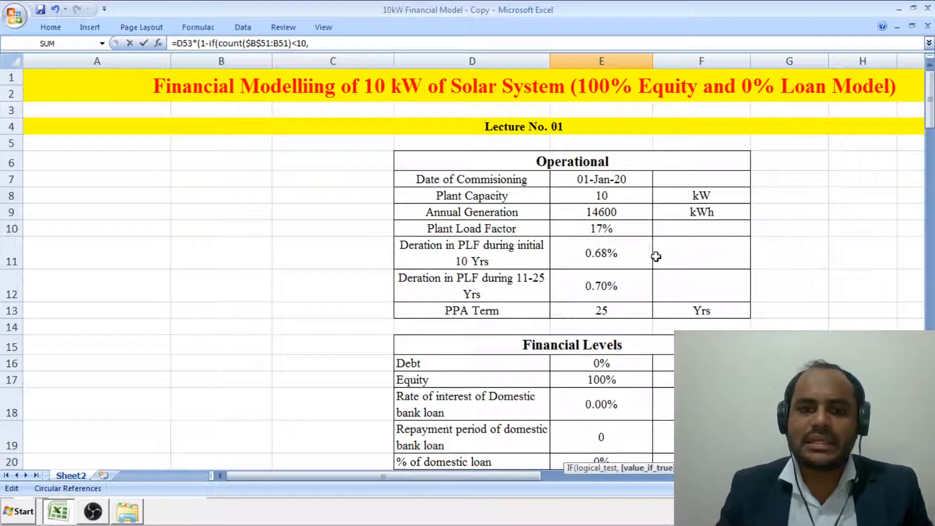
left_click(631, 254)
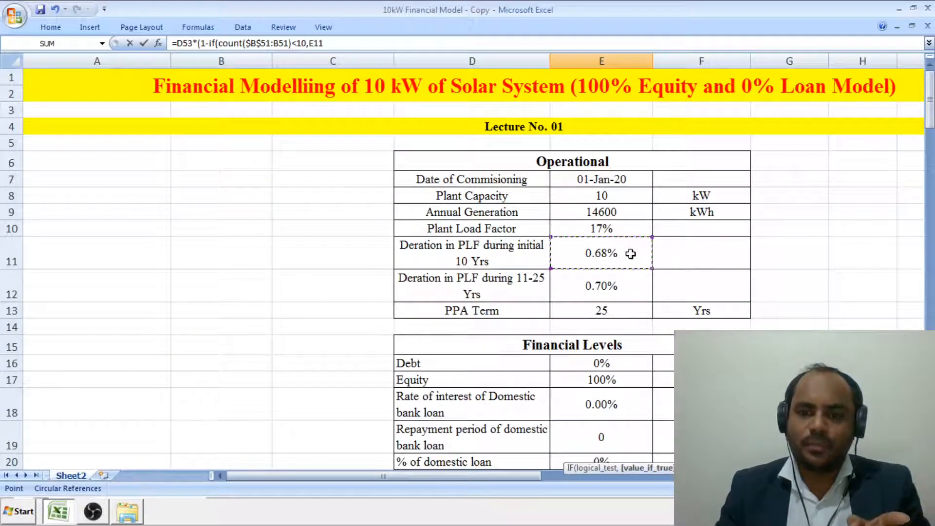
scroll(631, 285, "down", 11)
scroll(630, 286, "down", 2)
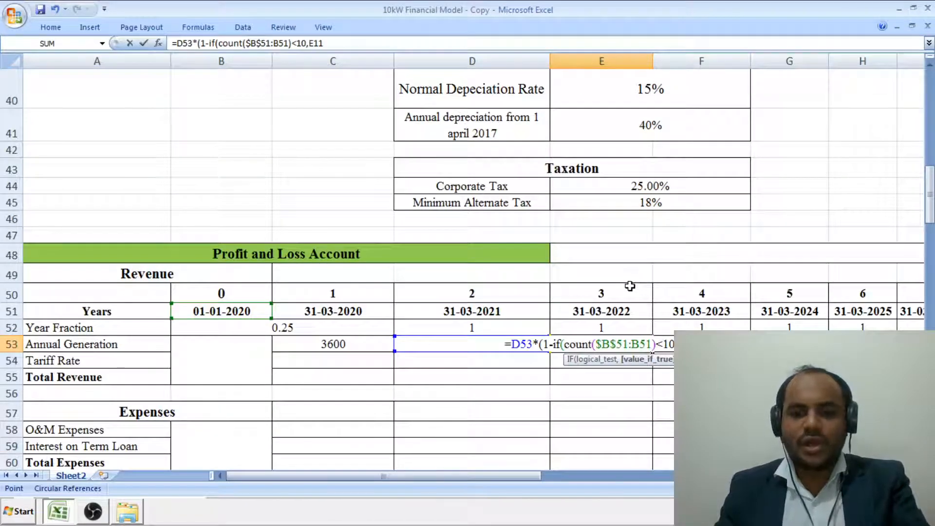
- Reference E12, the PLF deration for years 11-25, as the value if false in E53's formula and close both parentheses
type(",")
scroll(631, 292, "up", 6)
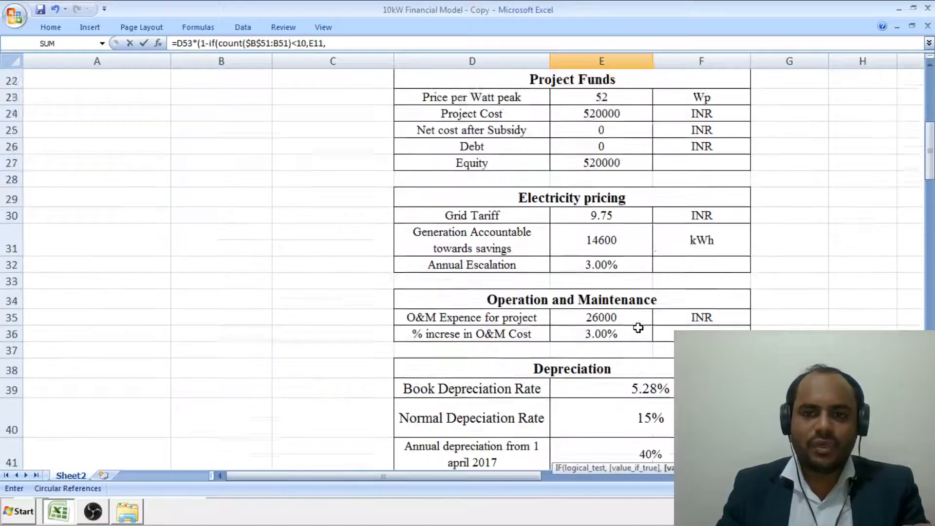
scroll(638, 328, "up", 7)
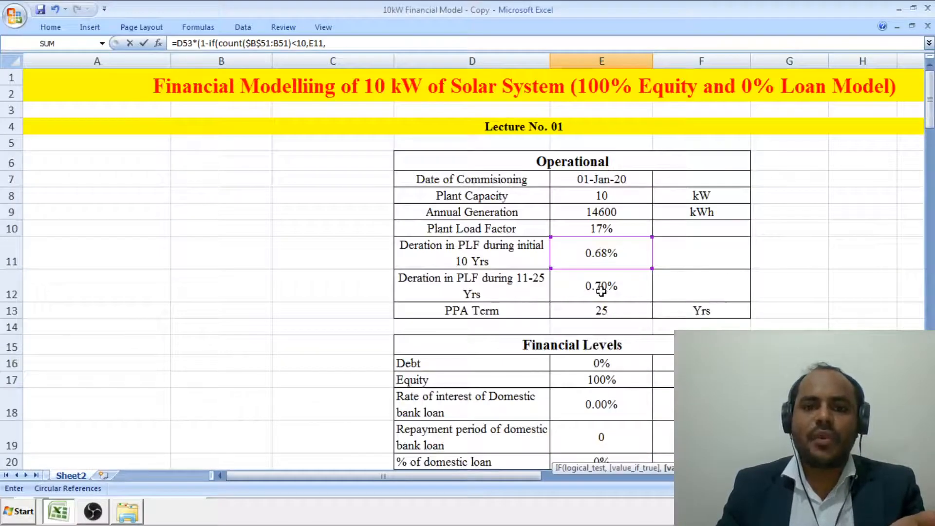
left_click(600, 291)
scroll(626, 322, "down", 11)
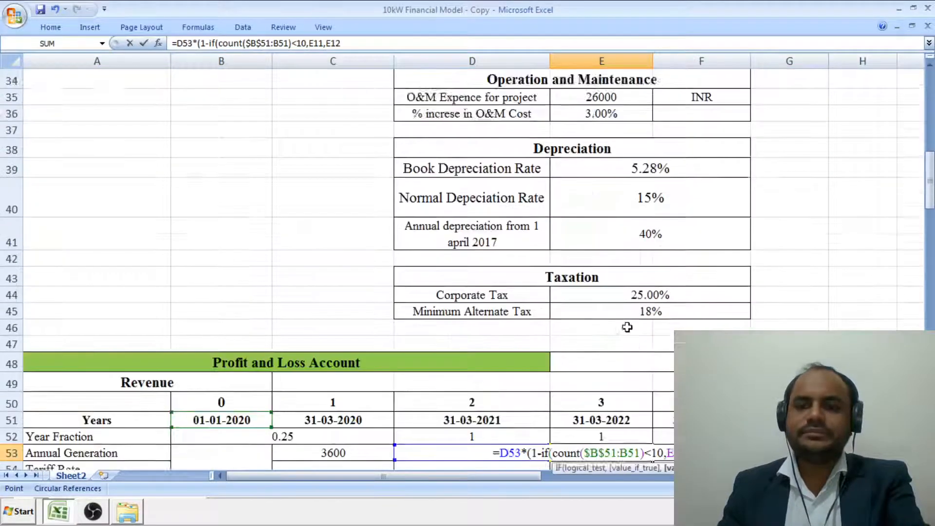
scroll(627, 327, "down", 3)
type(")")
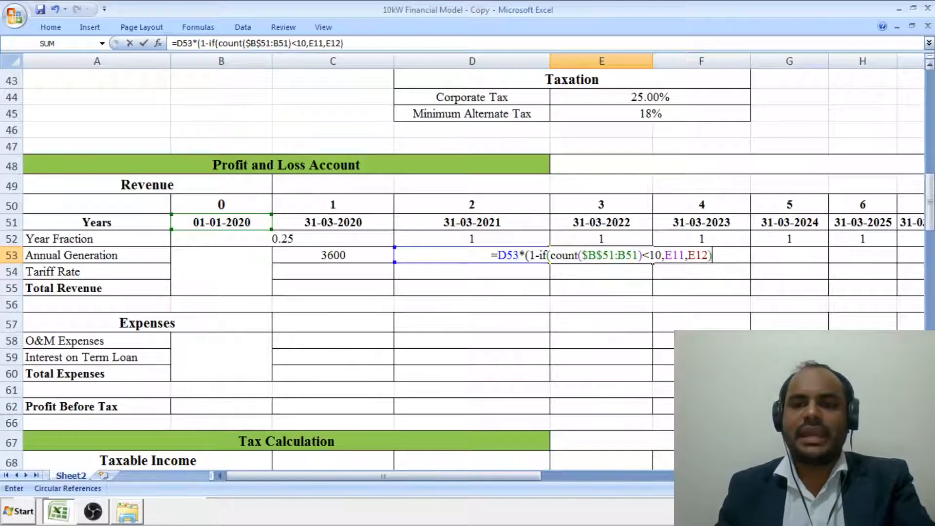
type(")")
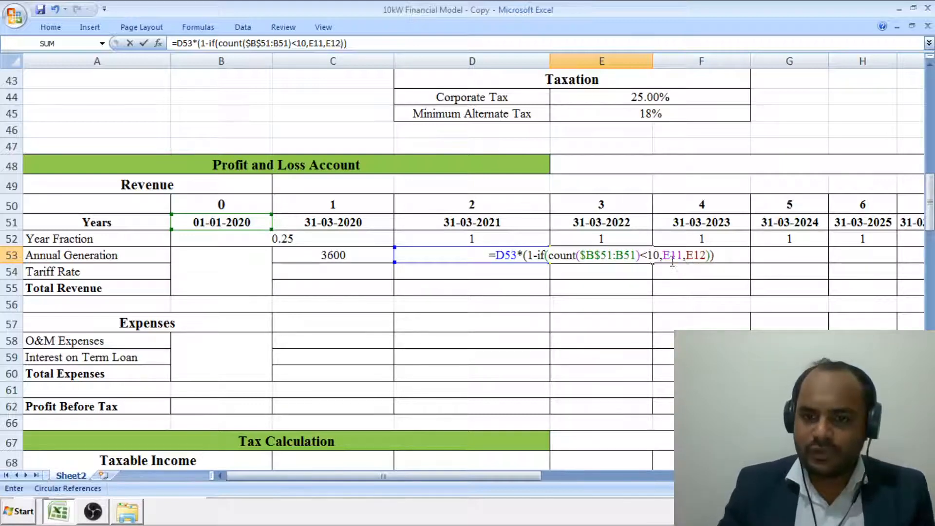
- Make both deration references absolute as $E$11 and $E$12 in E53's formula and commit it
left_click(665, 255)
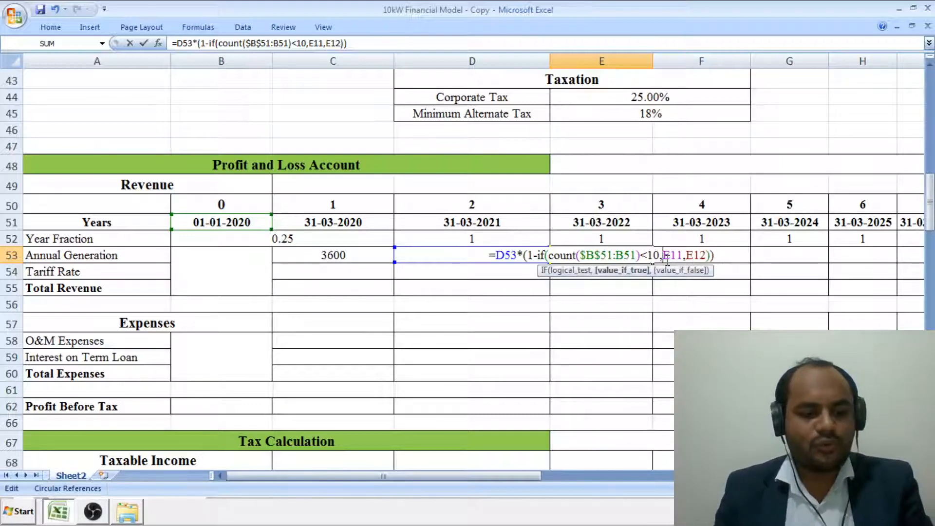
type("$")
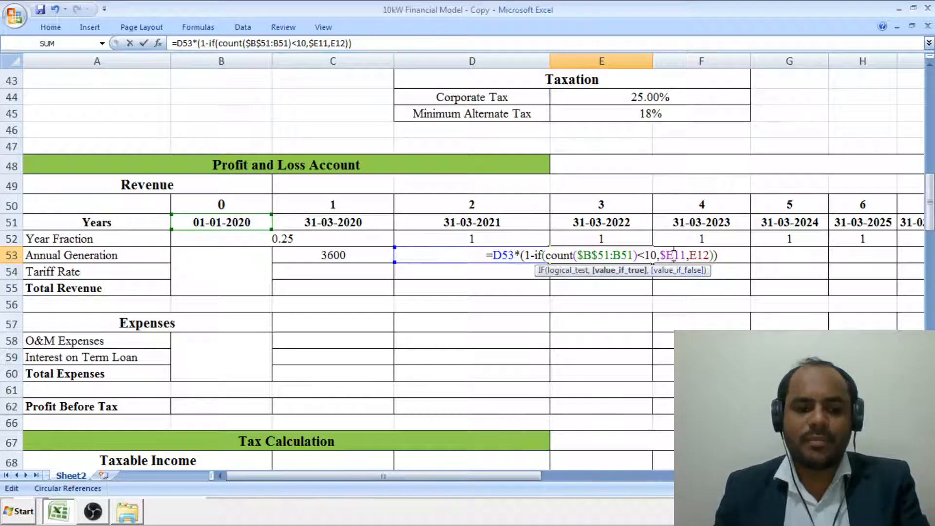
left_click(674, 255)
type("$")
left_click(692, 256)
type("$")
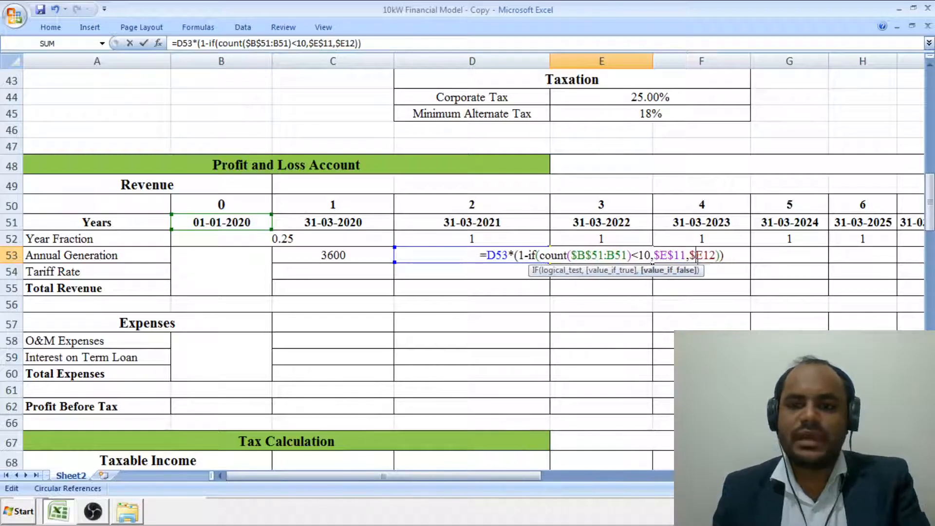
left_click(704, 255)
type("$")
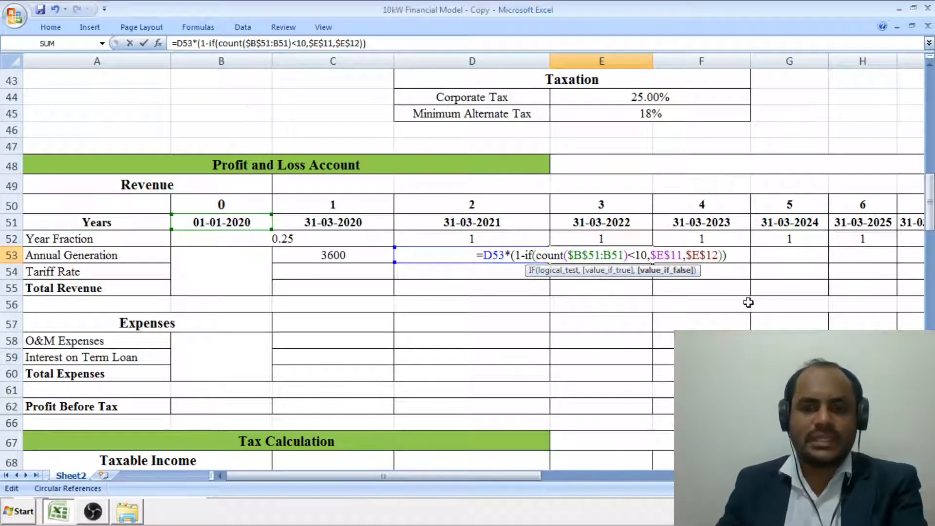
key("Return")
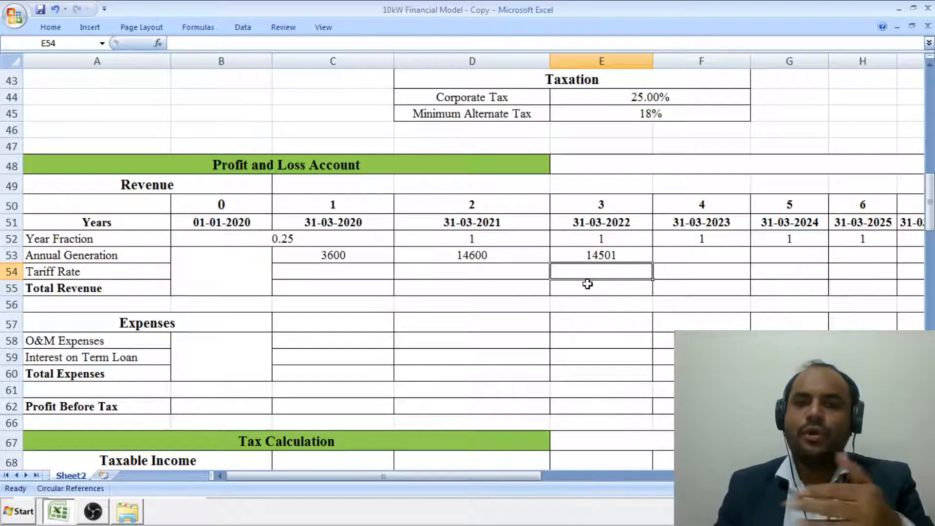
- Fill the year 3 Annual Generation formula from E53 across to year 25 in AA53 and check the final cell's formula
left_click(629, 255)
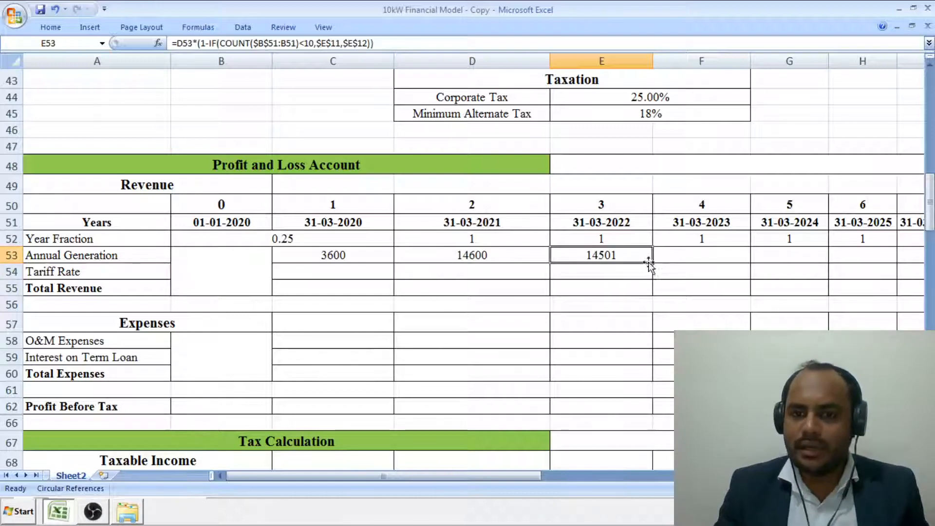
left_click_drag(652, 263, 926, 262)
left_click_drag(860, 261, 860, 262)
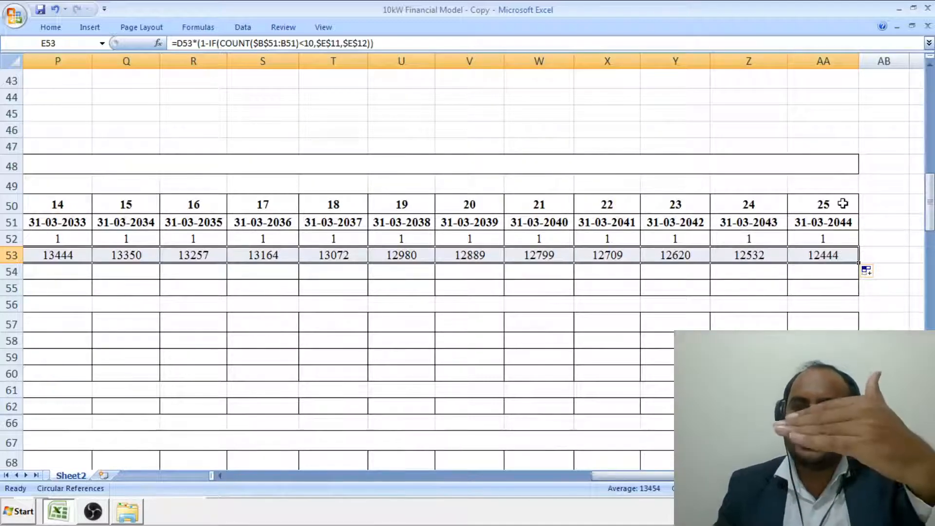
left_click(849, 254)
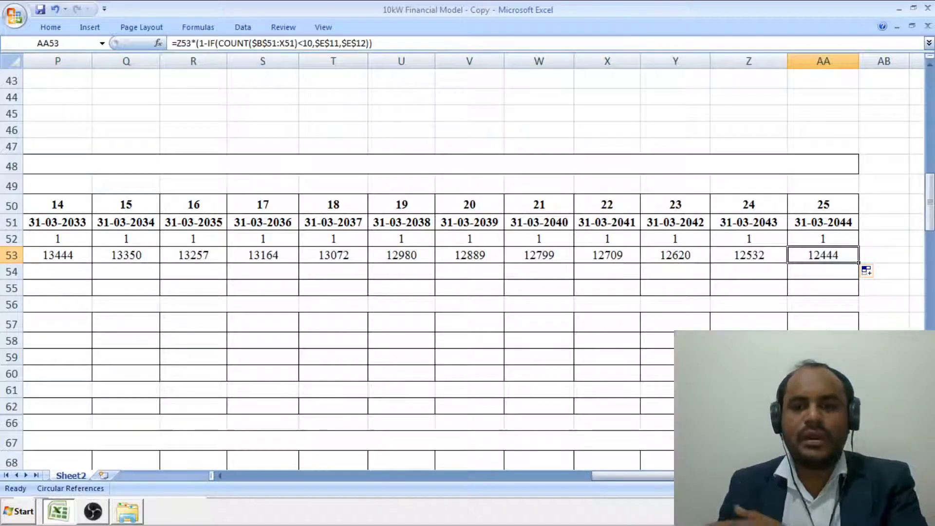
- Enter the year 1 Tariff Rate in C54 as =E30, referencing the Grid Tariff in the Electricity pricing table
left_click_drag(745, 481, 377, 482)
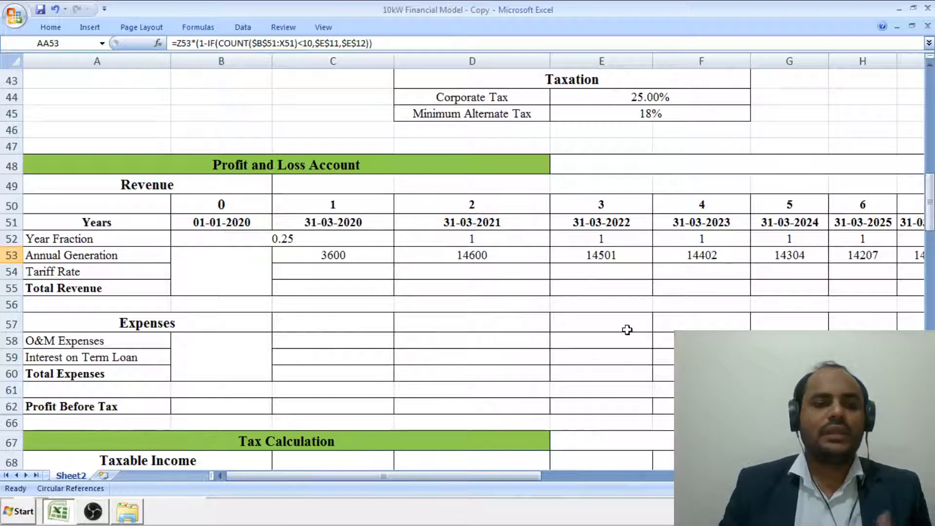
scroll(460, 342, "up", 1)
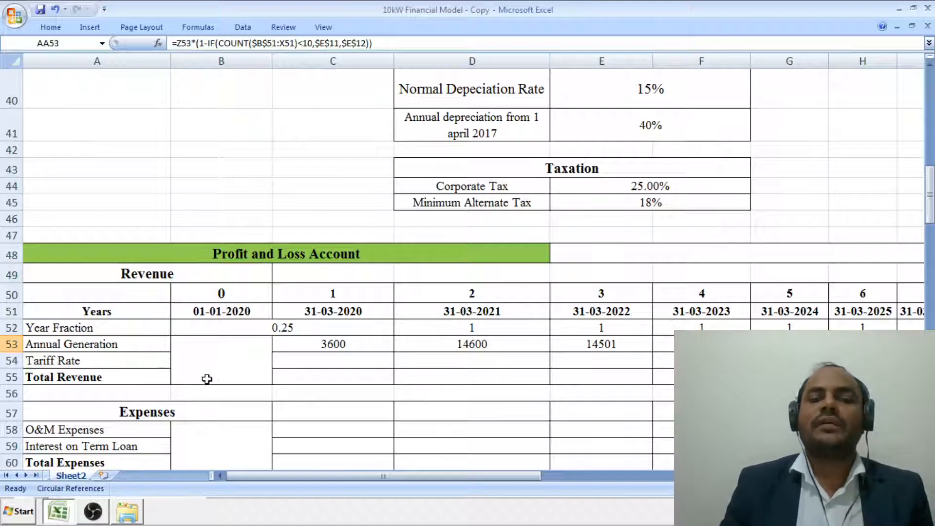
left_click(312, 366)
type("=")
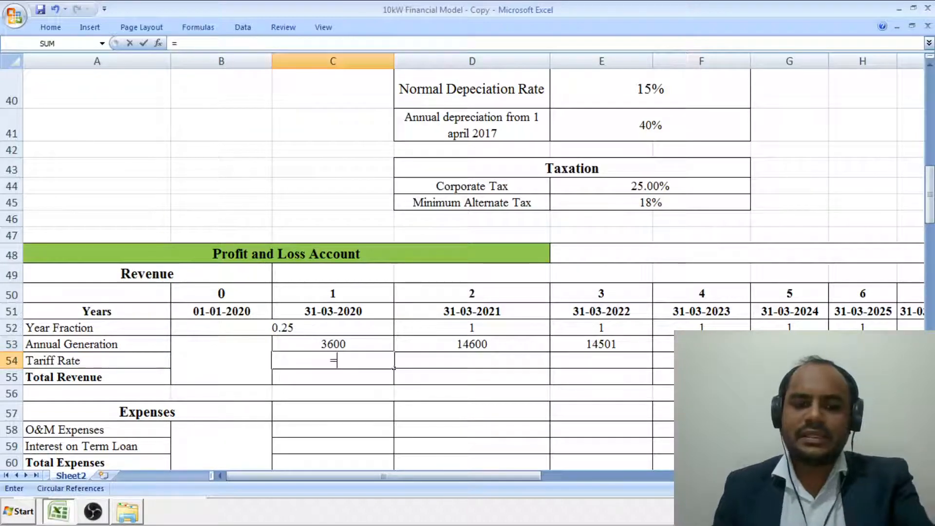
scroll(393, 368, "up", 5)
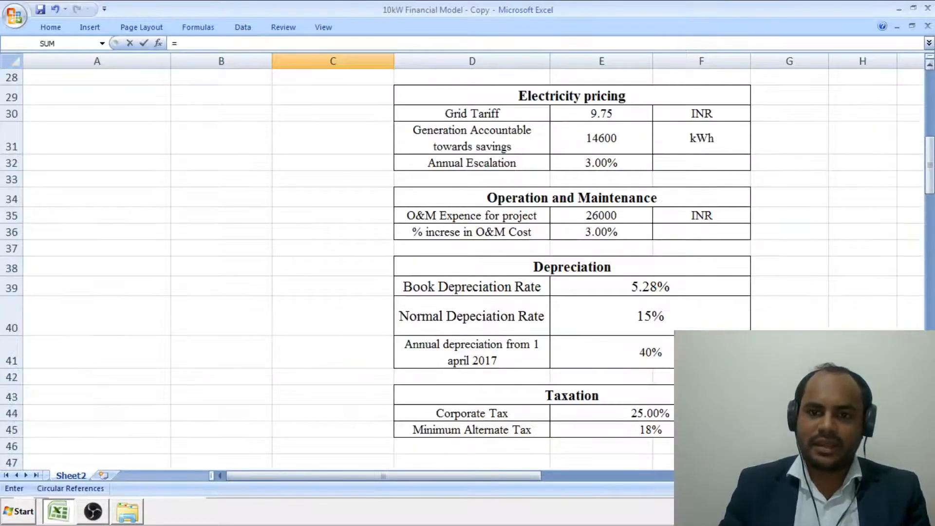
left_click(638, 164)
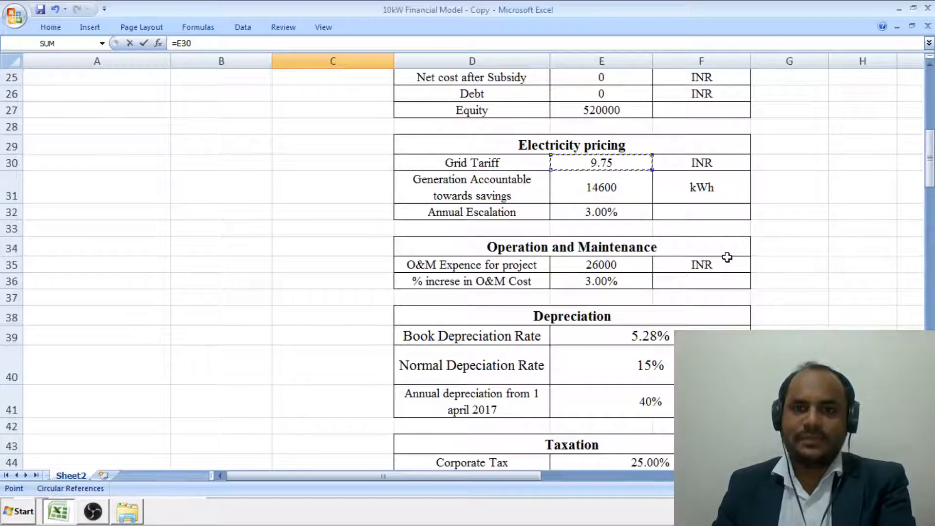
key("Return")
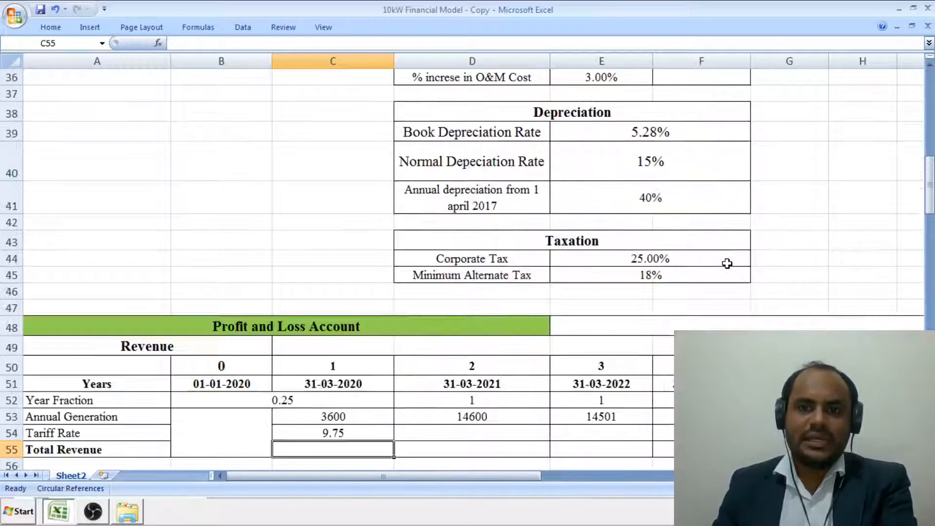
- Start the year 2 Tariff Rate formula in D54 as =C54*(1+, building on the year 1 tariff
scroll(707, 302, "down", 2)
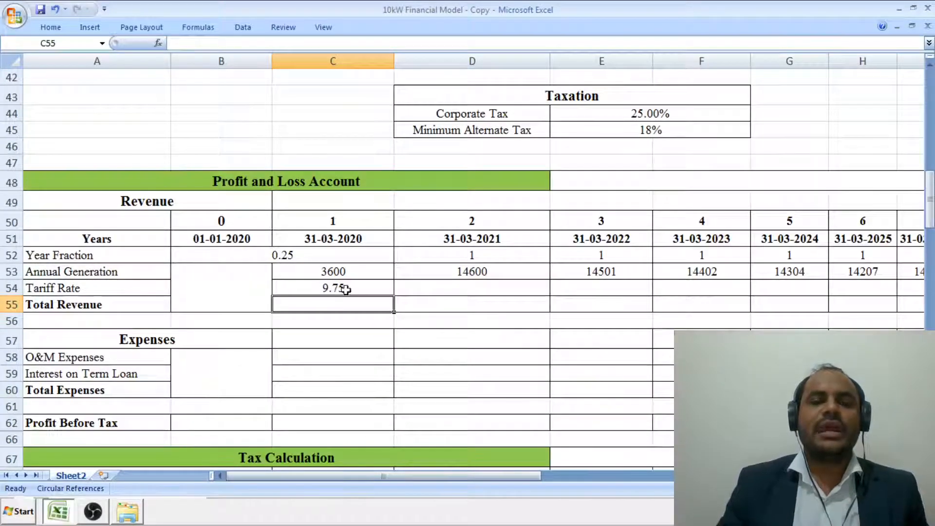
left_click(480, 289)
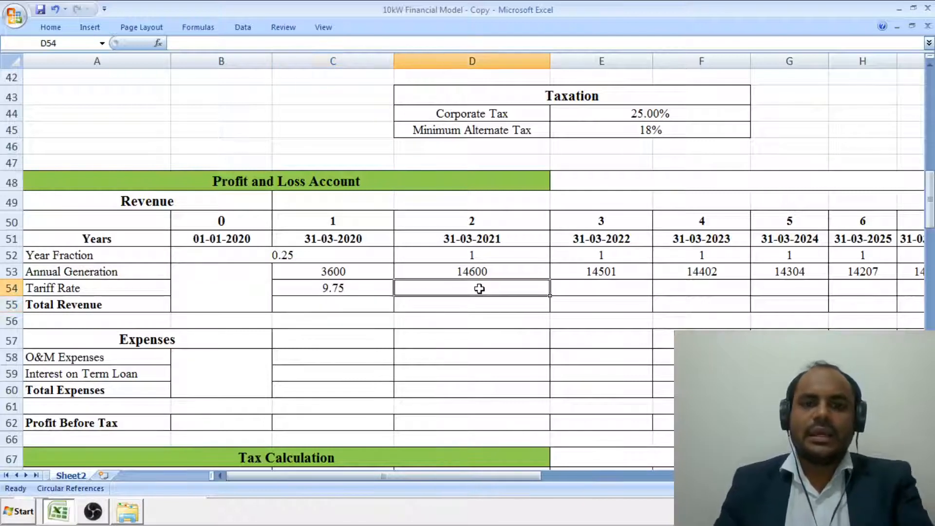
type("=")
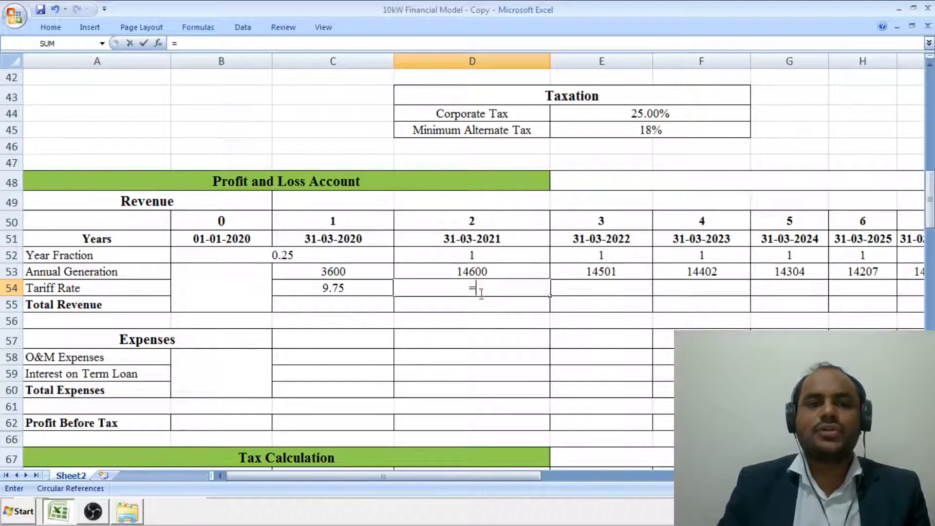
left_click(342, 290)
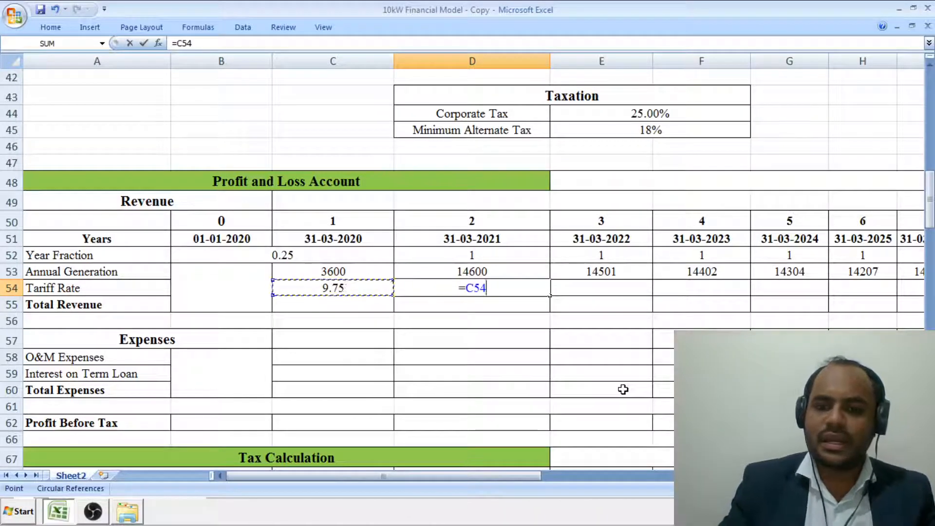
type("*(")
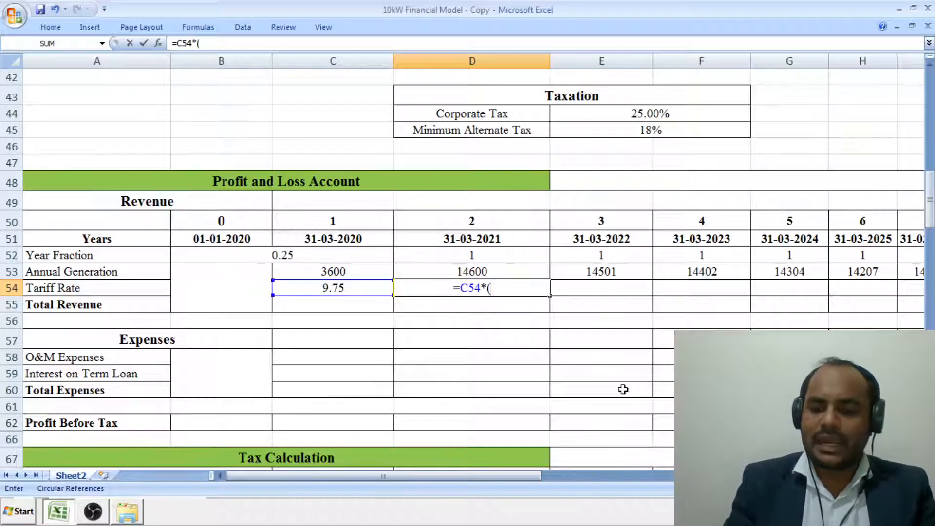
type("1+")
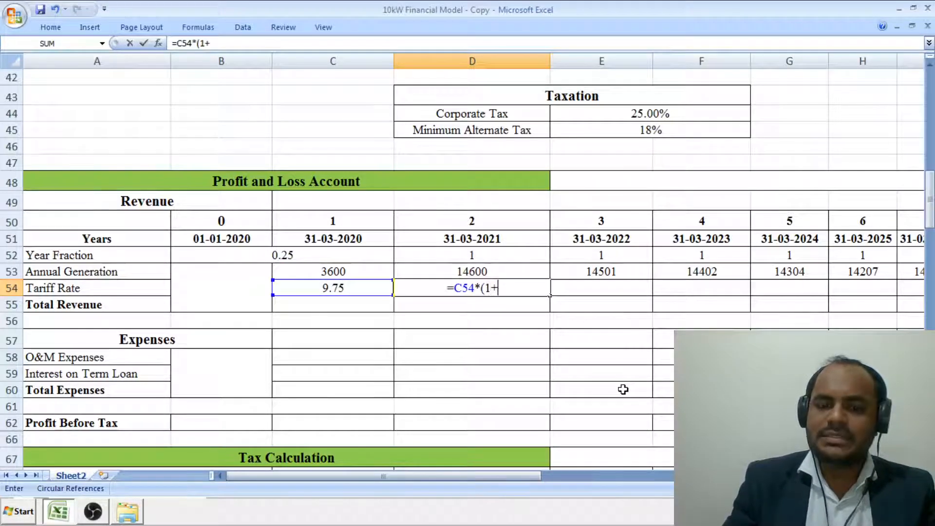
- Reference E32, the Annual Escalation in the Electricity pricing table, in D54's formula and close the parenthesis
scroll(623, 389, "up", 6)
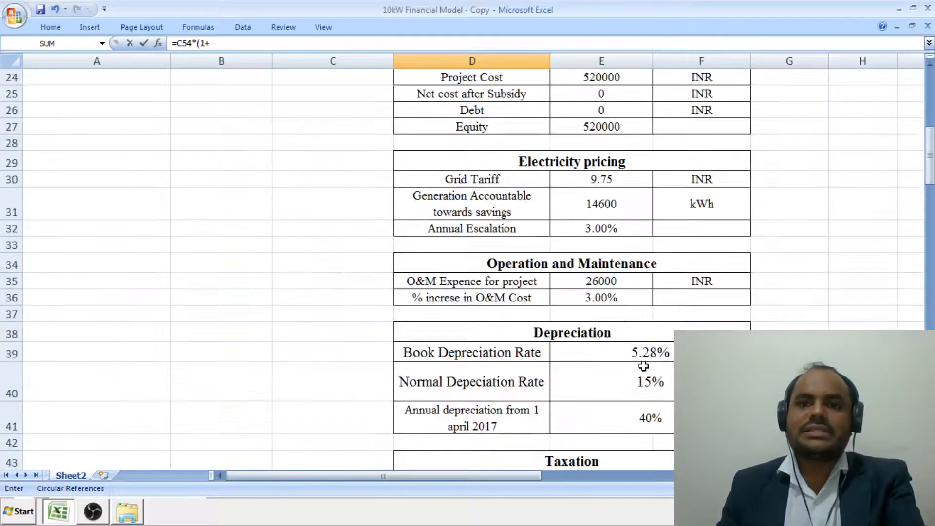
scroll(643, 366, "up", 1)
scroll(643, 366, "up", 1)
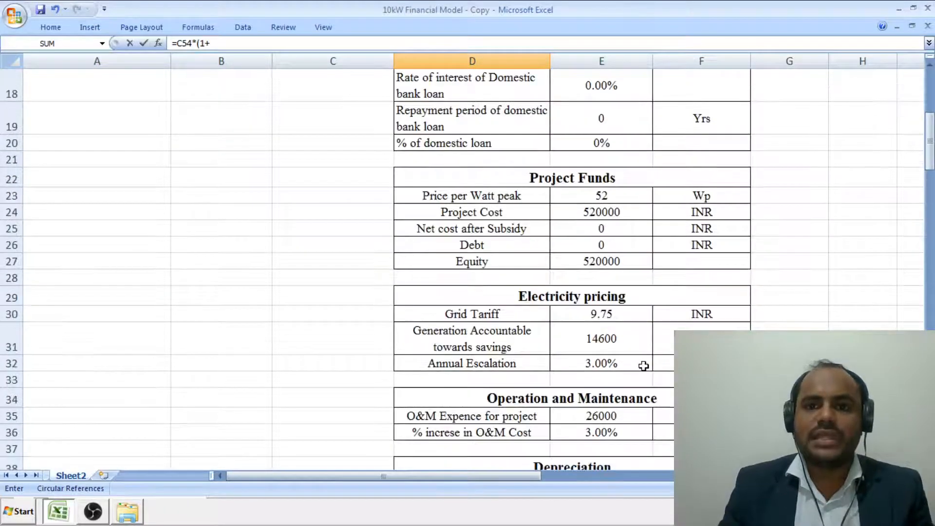
scroll(643, 366, "down", 1)
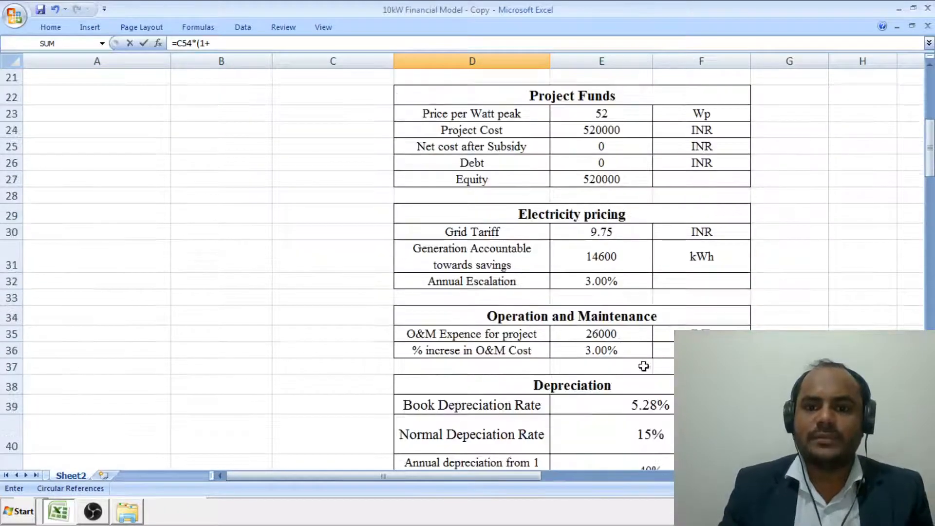
left_click(631, 282)
scroll(602, 354, "down", 7)
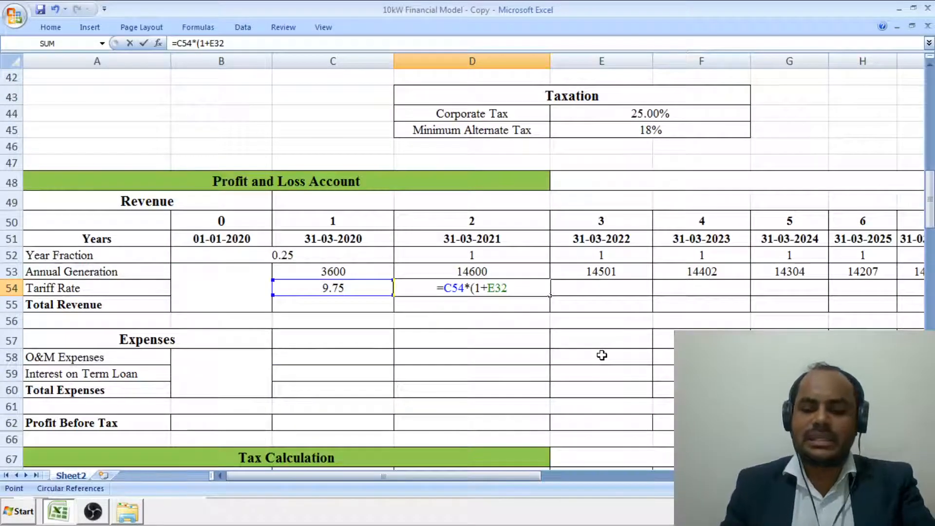
type(")")
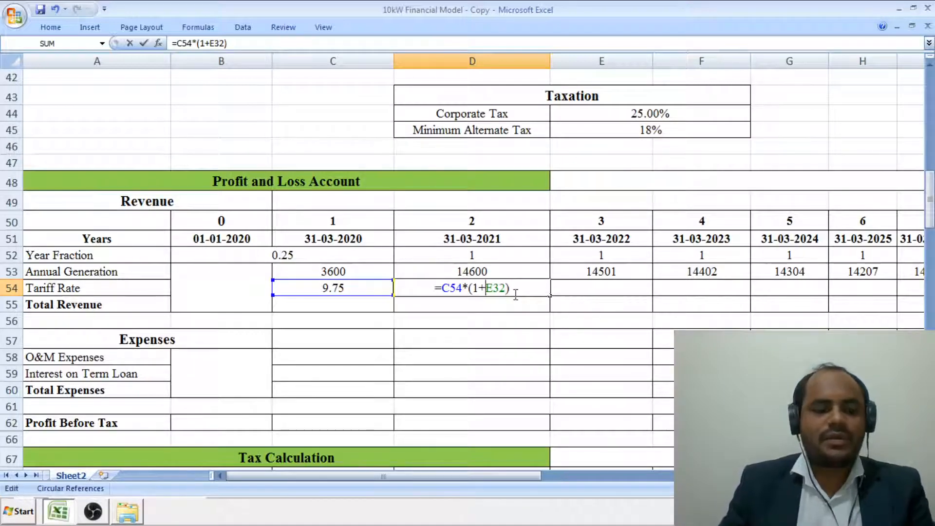
- Make the escalation reference absolute as $E$32 in D54's formula and commit it
type("$")
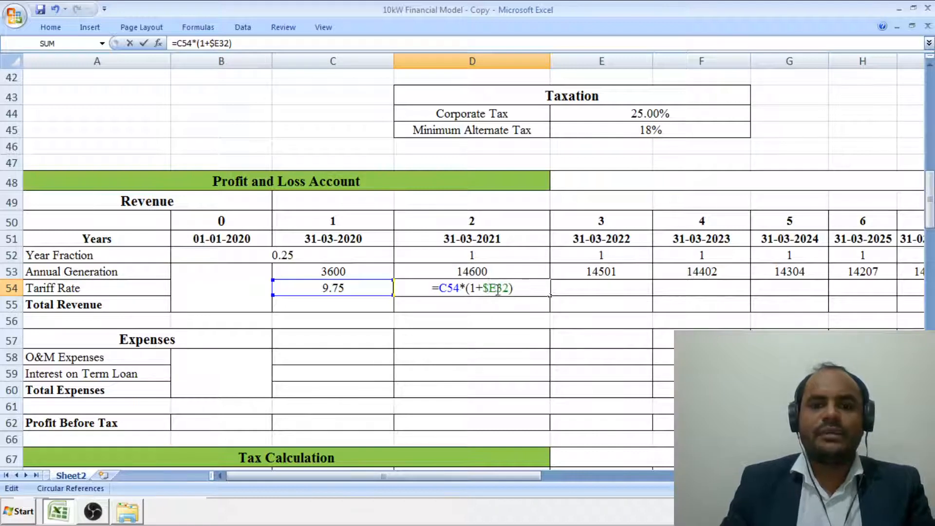
left_click(497, 288)
type("$")
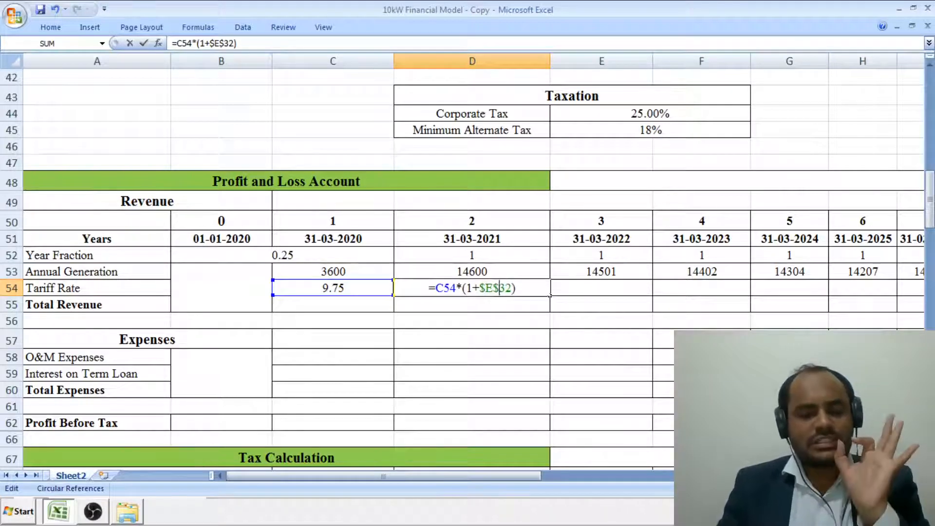
key("Return")
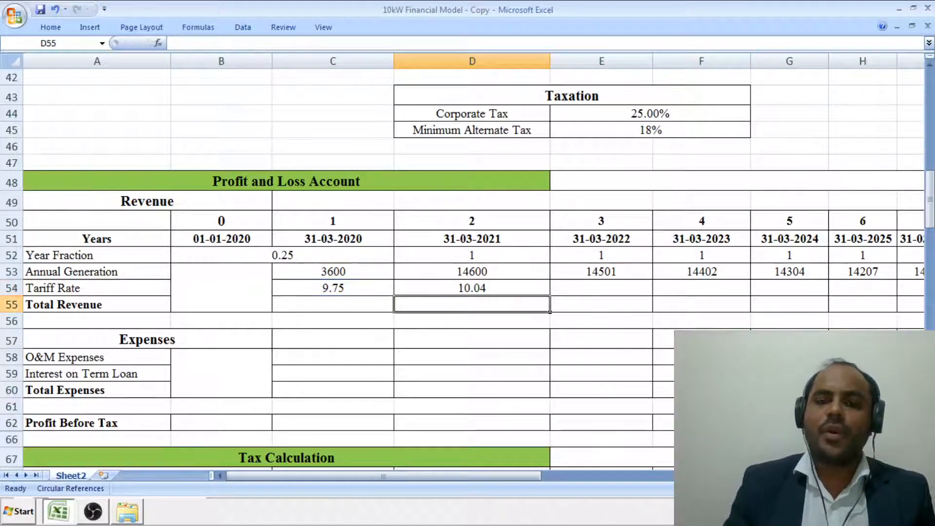
- Fill the year 2 Tariff Rate formula from D54 across to year 25 in AA54
left_click(505, 287)
left_click_drag(549, 296, 856, 297)
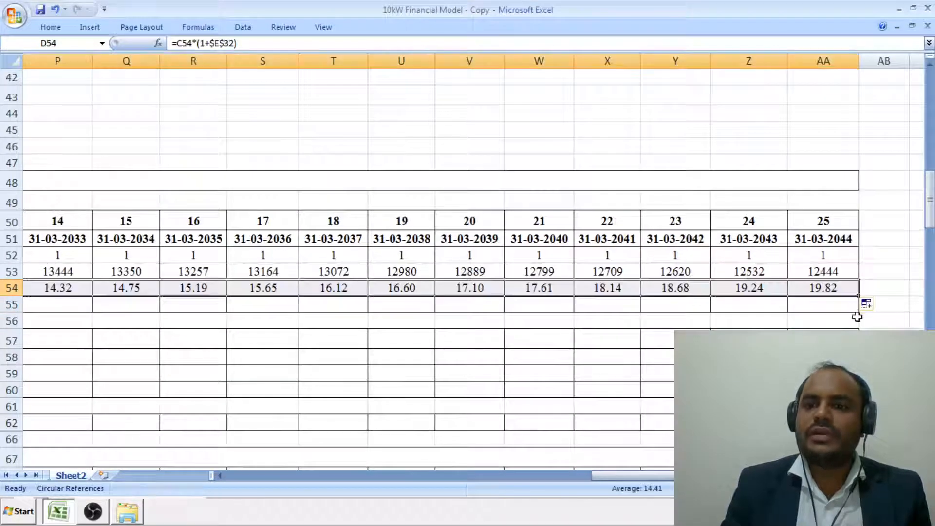
left_click_drag(633, 476, 432, 484)
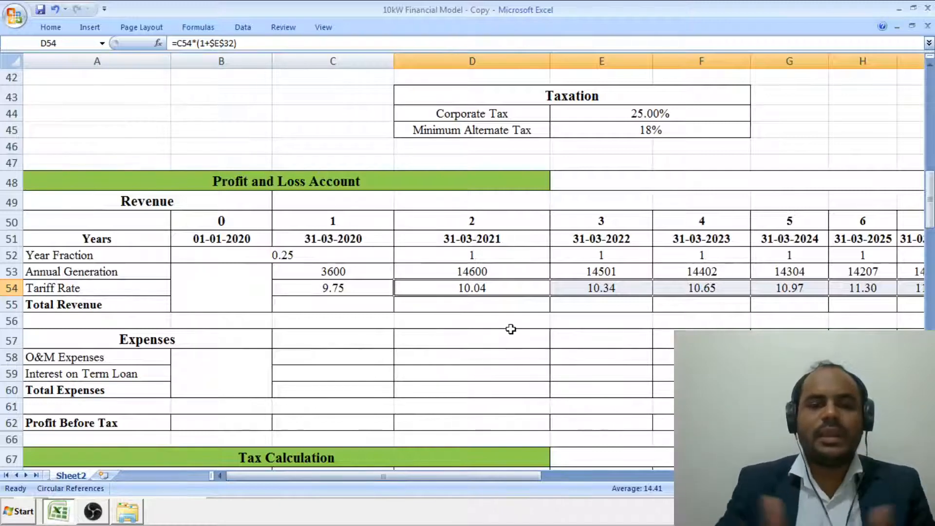
- Enter the year 1 Total Revenue in C55 as =C53*C54, multiplying Annual Generation by Tariff Rate
left_click(466, 304)
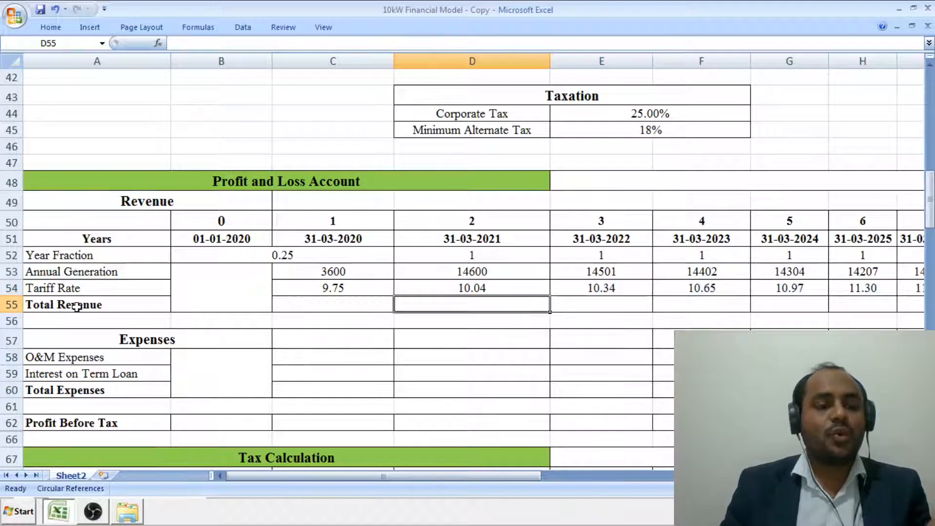
left_click(316, 304)
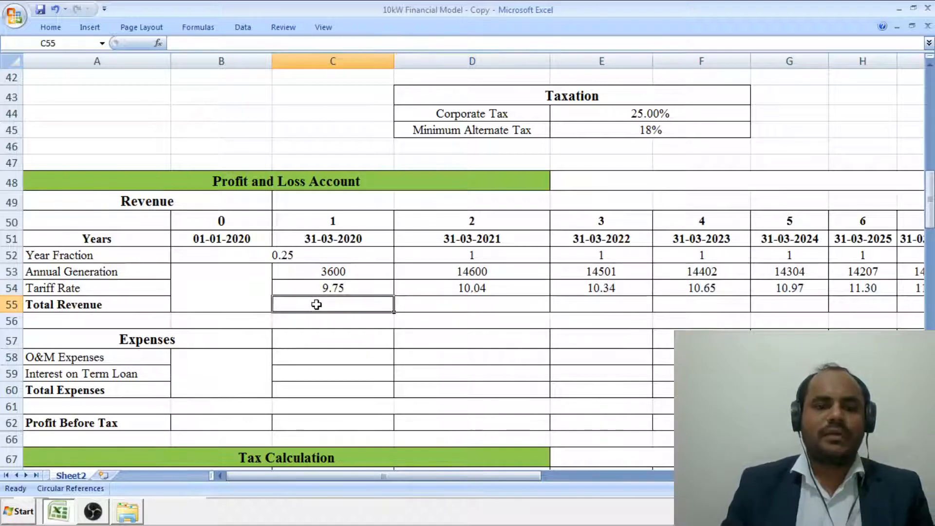
type("=")
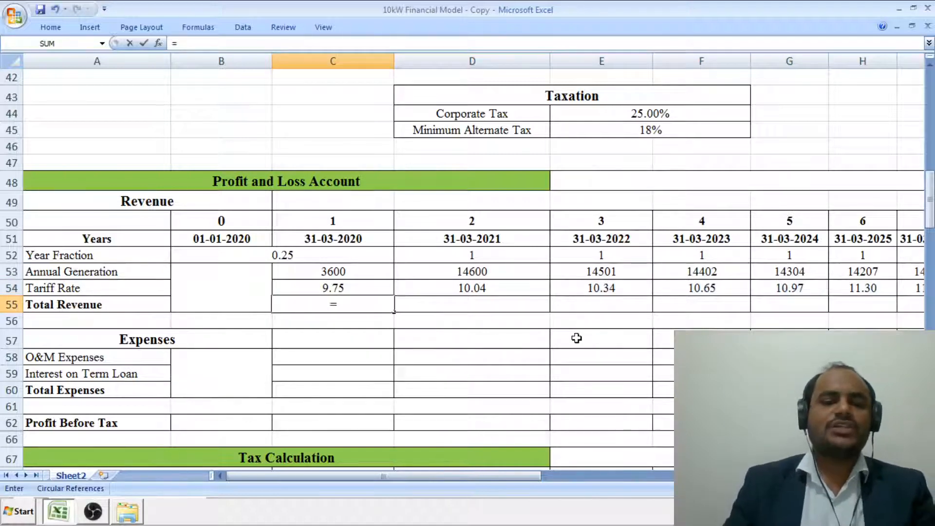
left_click(359, 274)
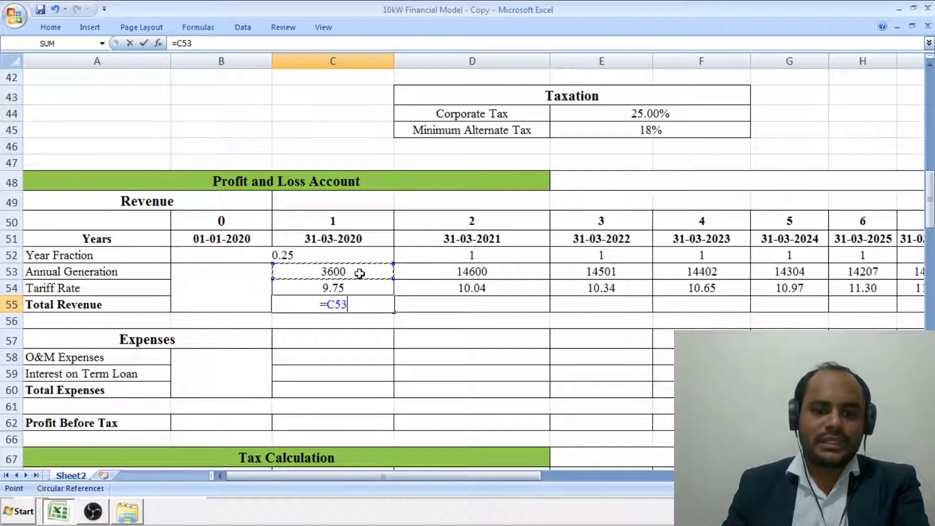
type("*")
left_click(352, 293)
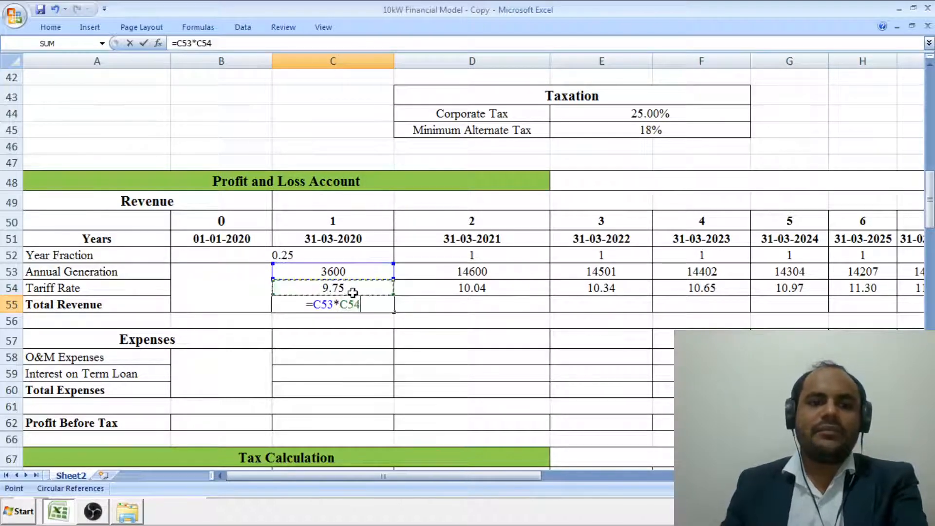
key("Return")
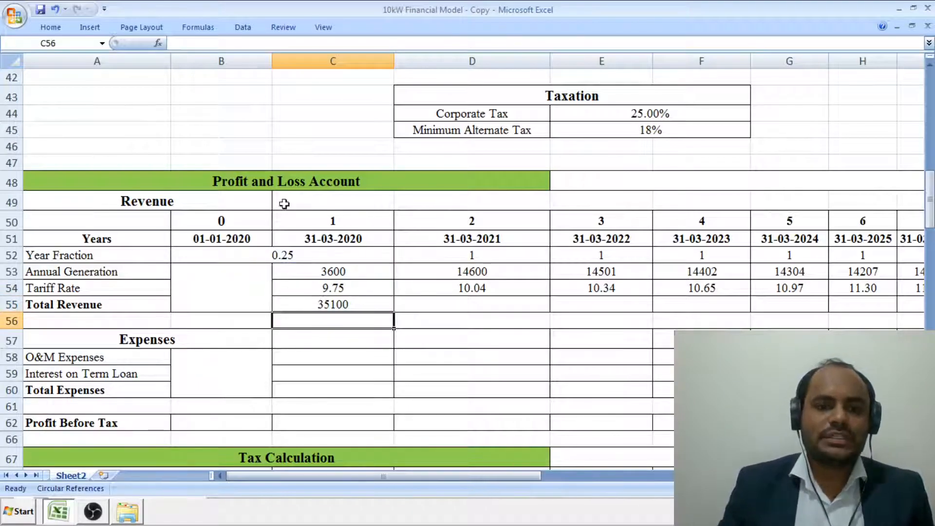
- Fill the Total Revenue formula from C55 across to year 25 in AA55 and return to the first years
scroll(358, 365, "up", 1)
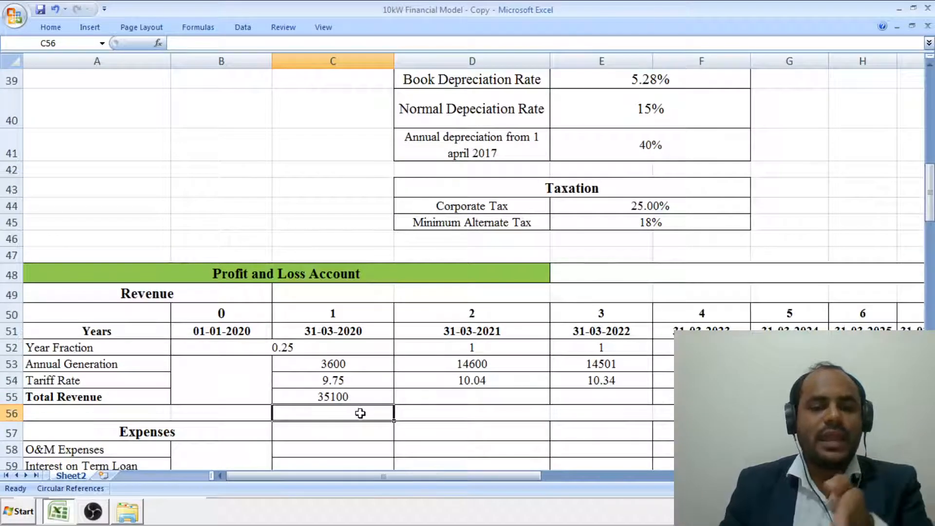
left_click(364, 394)
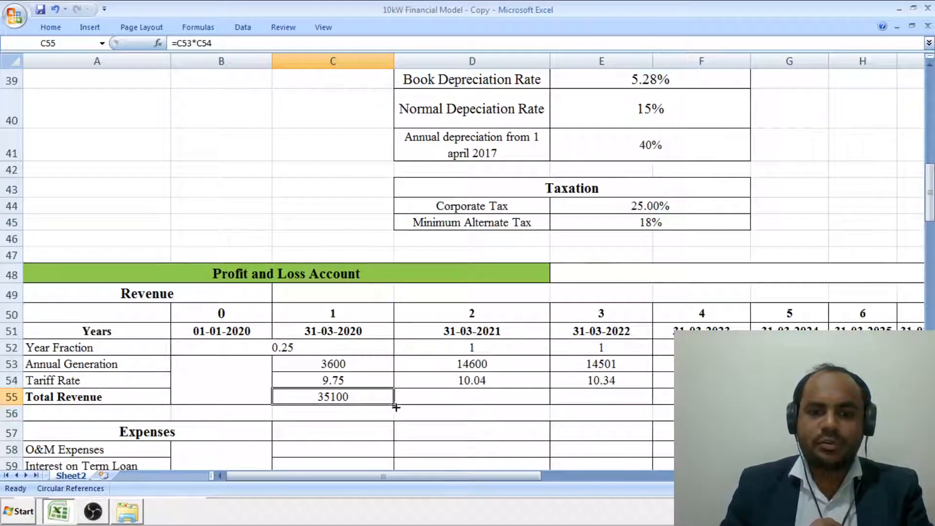
left_click_drag(395, 407, 920, 397)
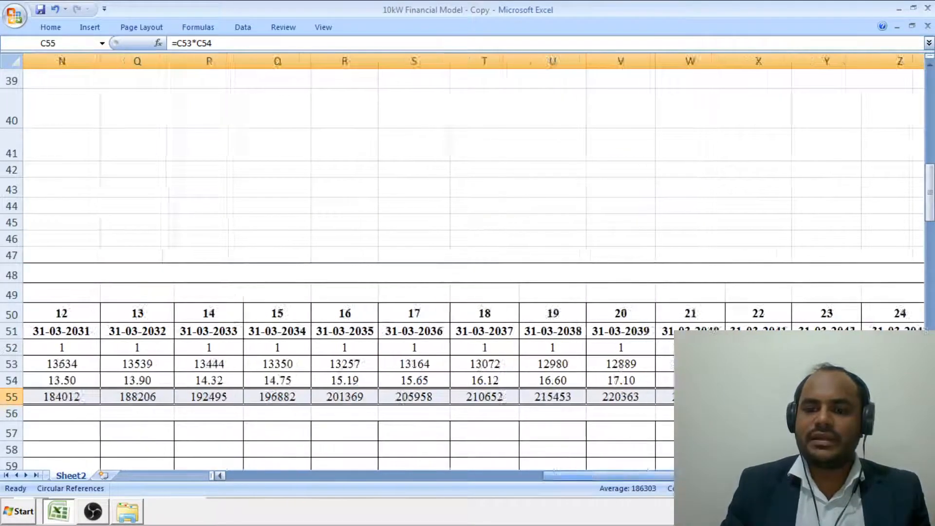
key("ctrl+BackSpace")
scroll(430, 440, "down", 1)
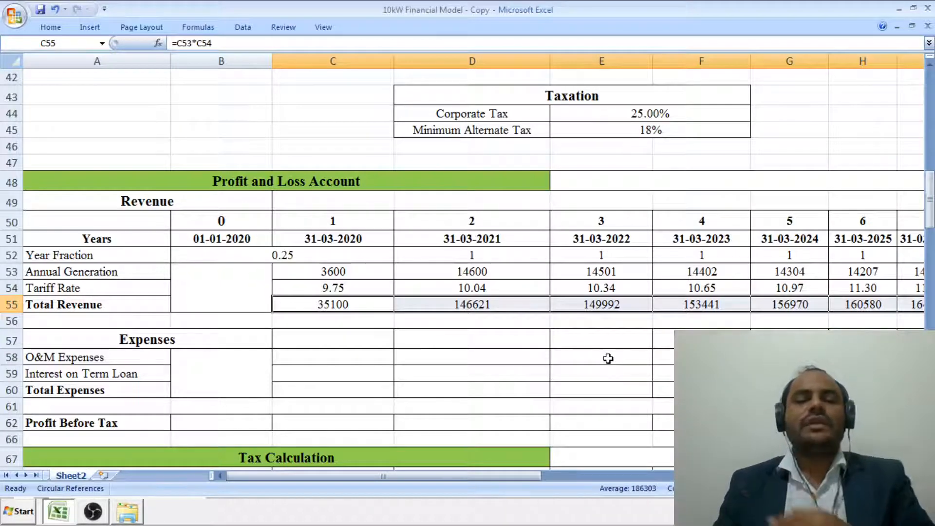
left_click_drag(422, 482, 390, 486)
scroll(368, 368, "up", 1)
scroll(367, 368, "down", 1)
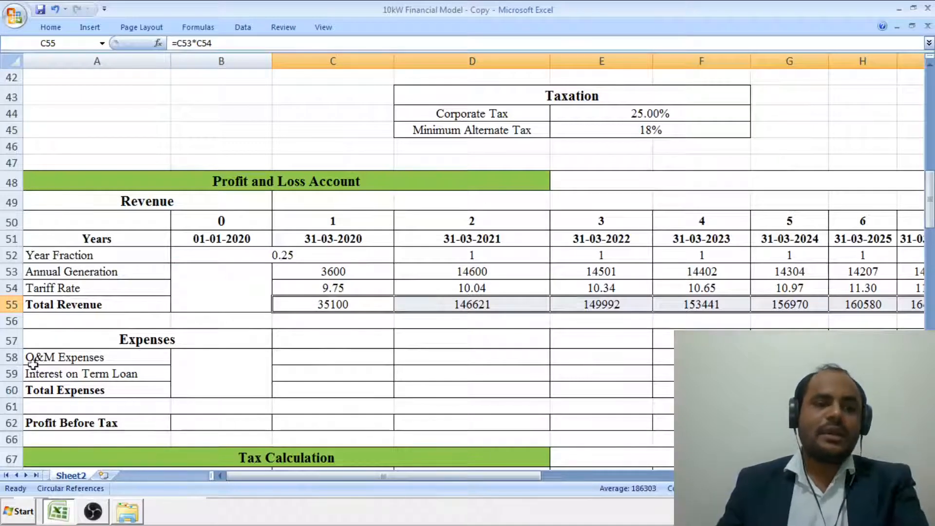
- Enter 0 as the O&M Expenses for years 1 to 5 in cells C58 through G58
left_click(76, 352)
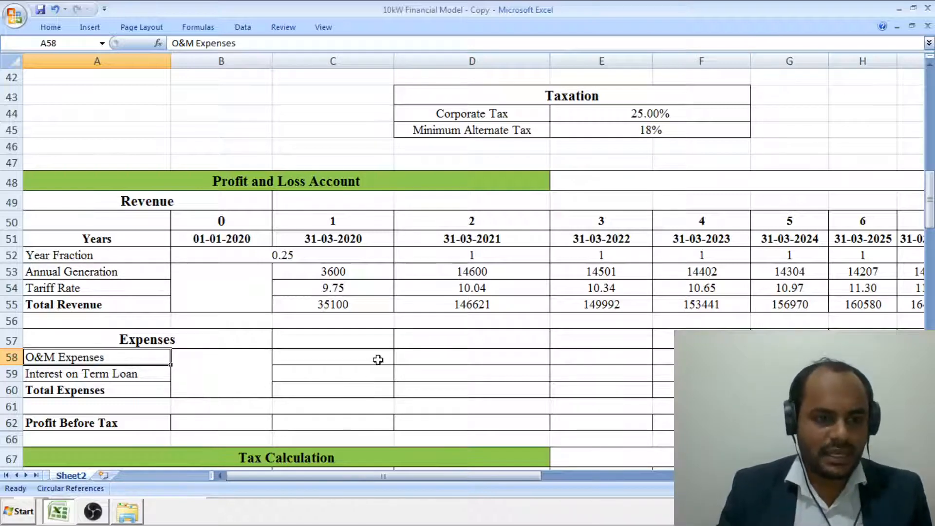
left_click(344, 358)
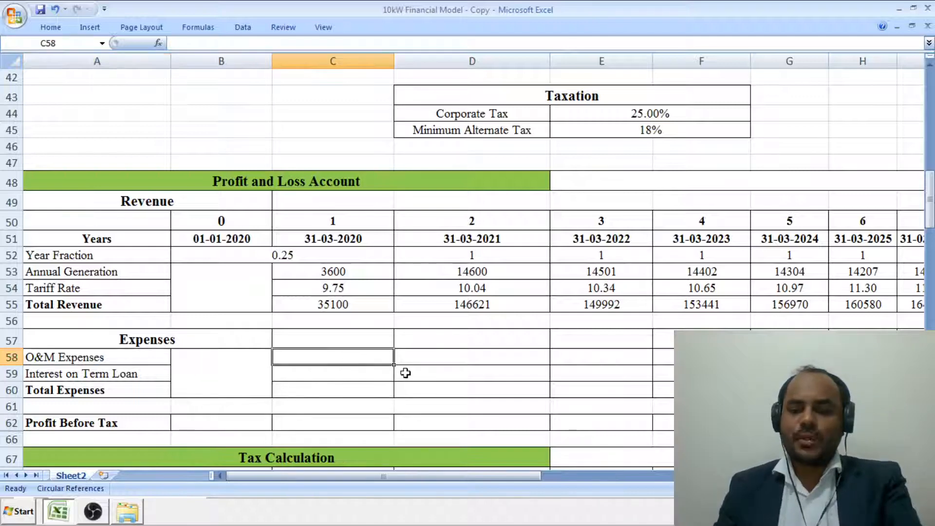
type("0")
left_click(450, 360)
type("0")
left_click(580, 354)
type("0")
left_click(701, 357)
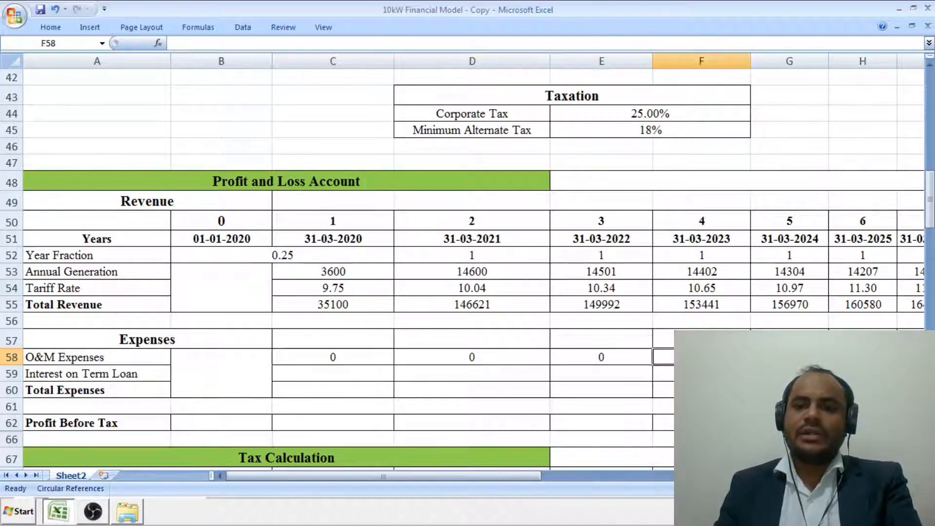
type("0")
left_click(789, 357)
type("0")
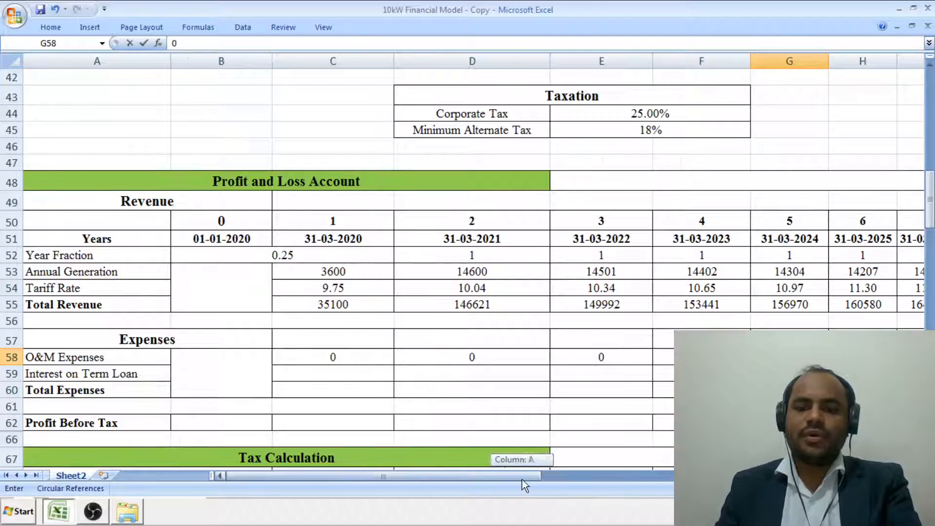
- Enter the year 6 O&M Expenses in H58 as =E35, linking to the O&M expense for the project
left_click_drag(522, 480, 570, 476)
left_click(618, 357)
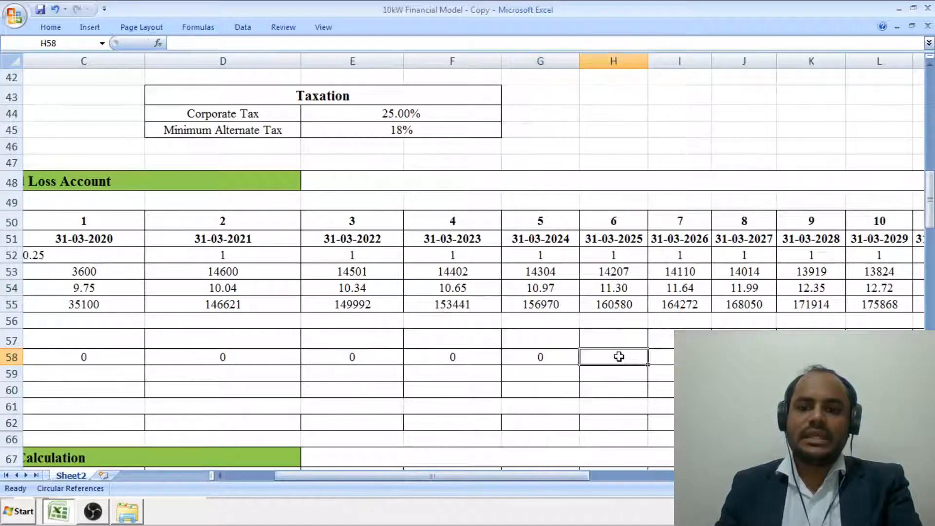
type("=")
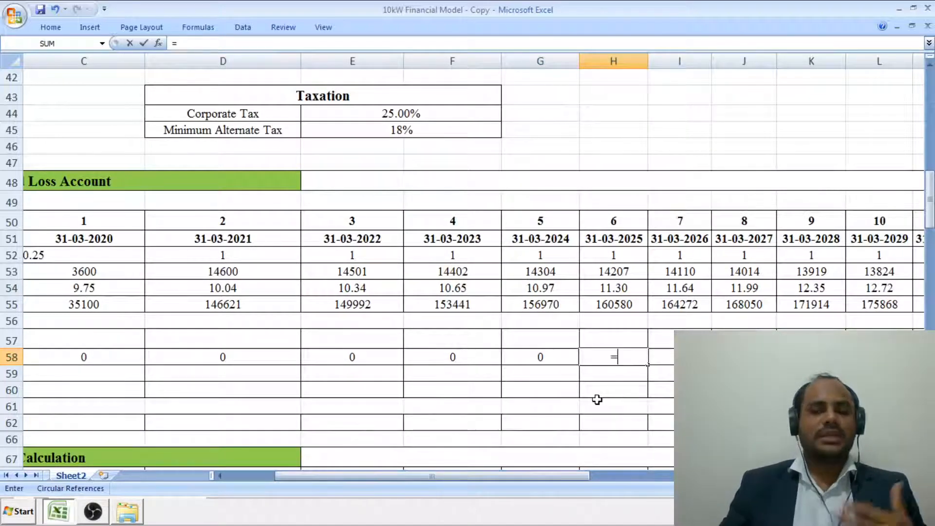
scroll(595, 399, "up", 4)
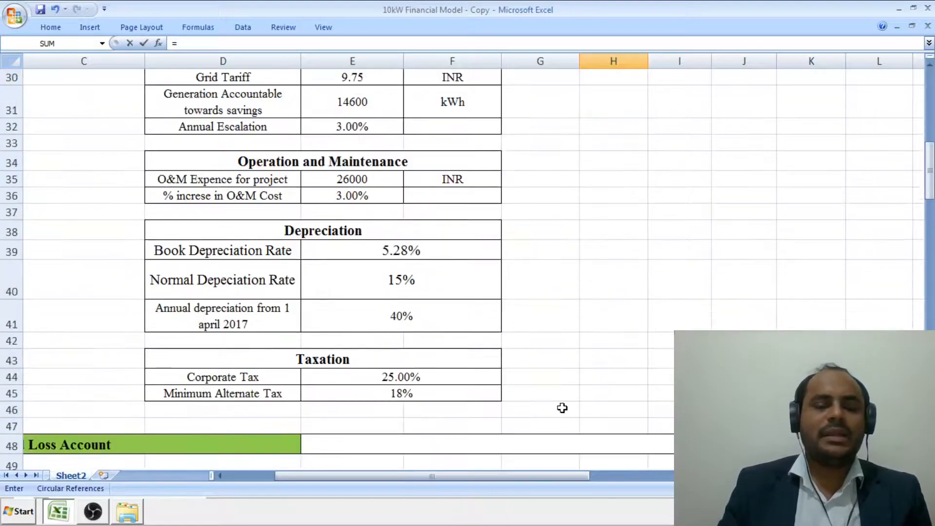
scroll(383, 338, "up", 1)
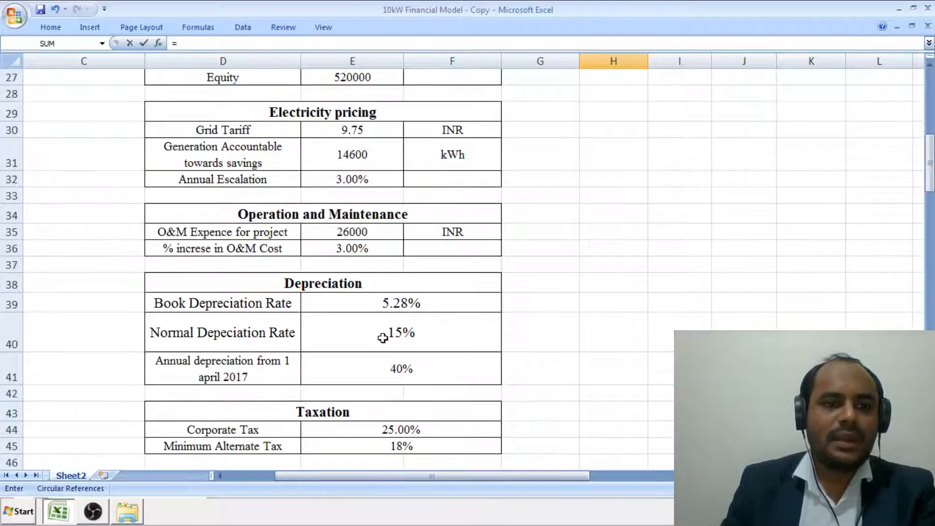
left_click(373, 238)
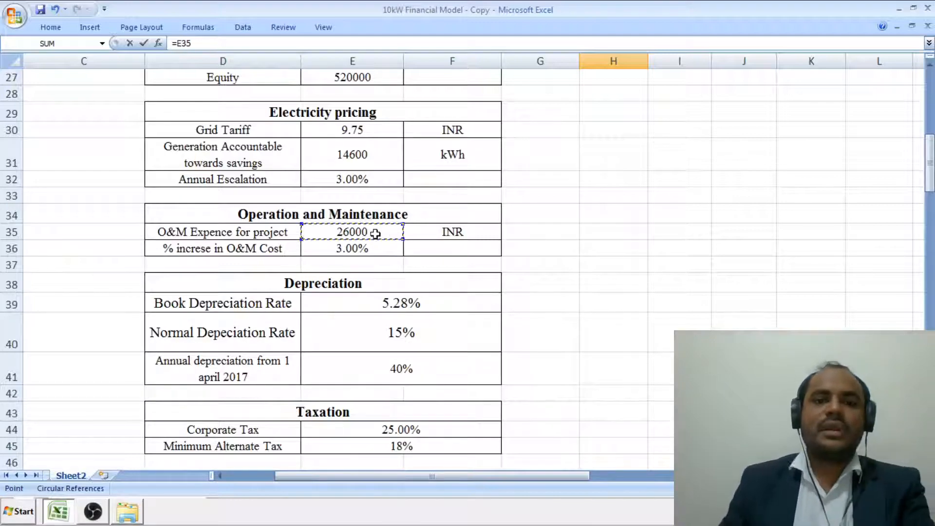
scroll(397, 260, "down", 6)
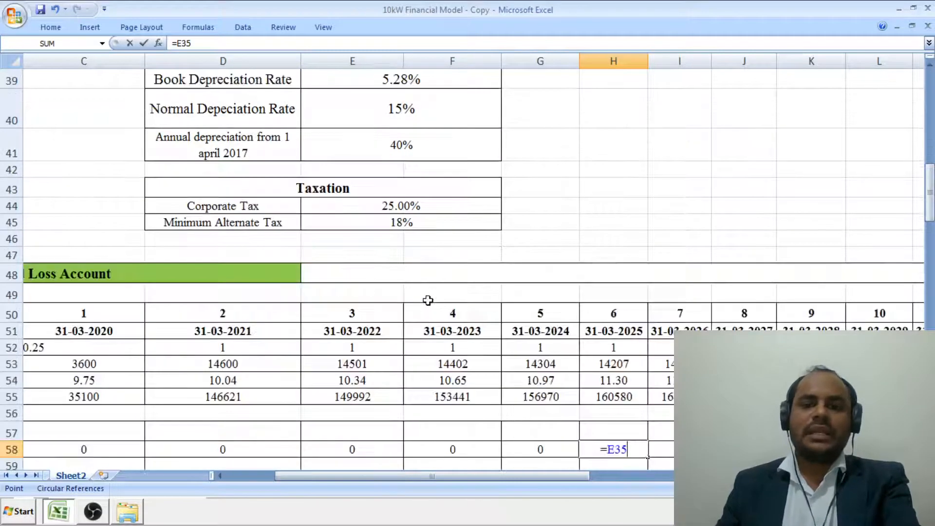
key("Return")
- Enter the year 7 O&M Expenses in I58 as =H58*(1+$E$36), escalating the previous year by the O&M cost increase
left_click(674, 310)
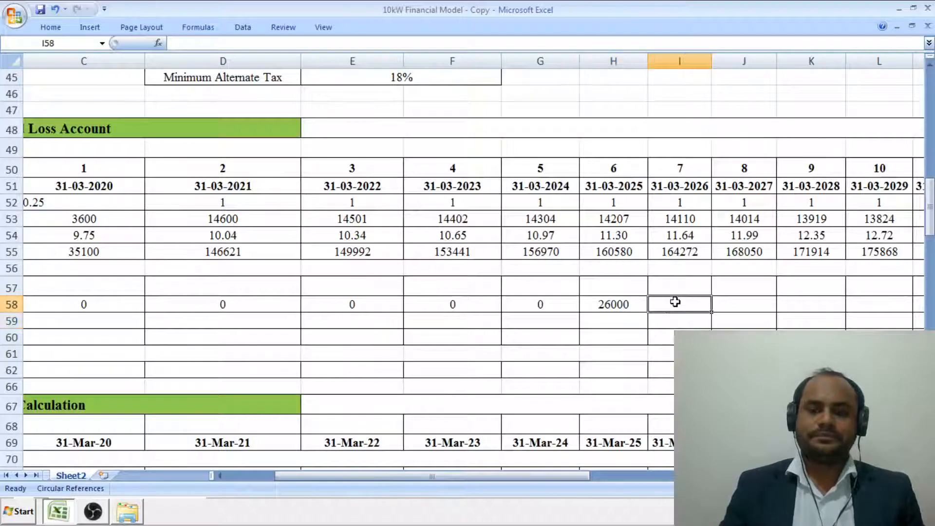
type("=")
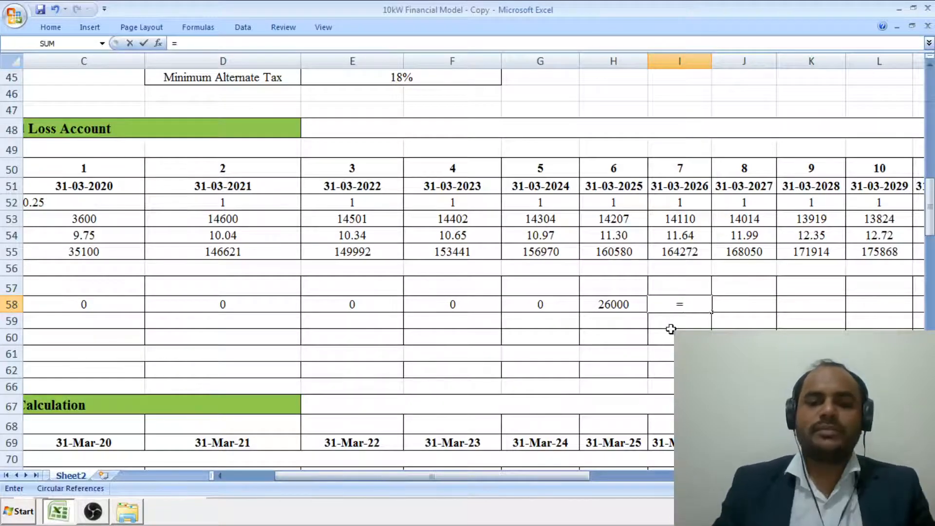
left_click(637, 304)
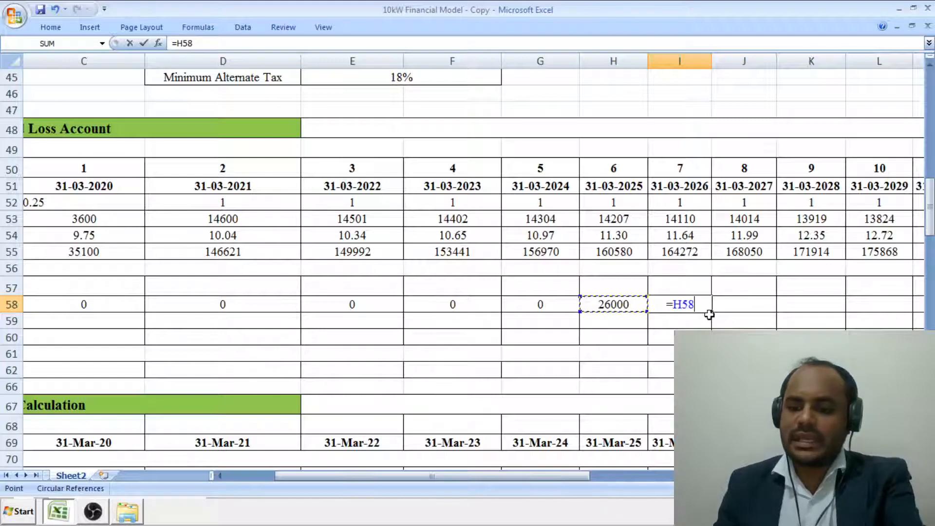
type("*(")
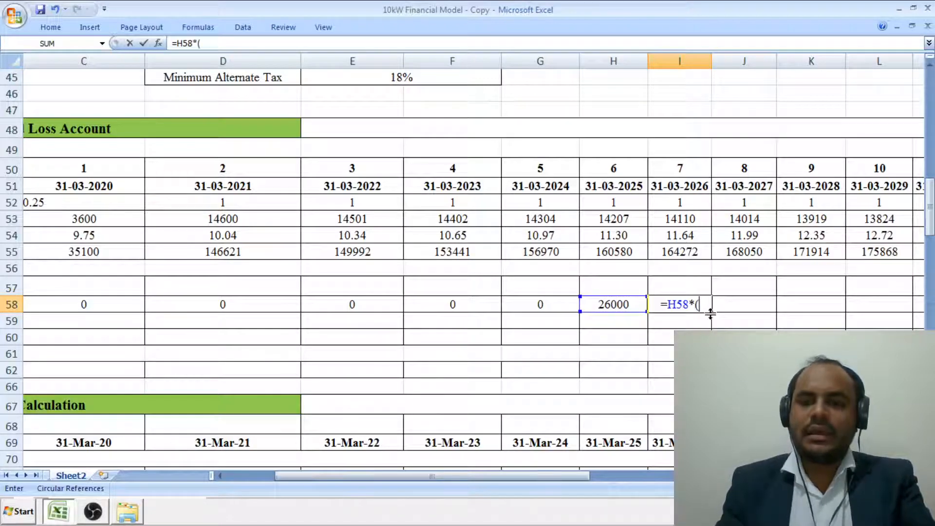
type("1+")
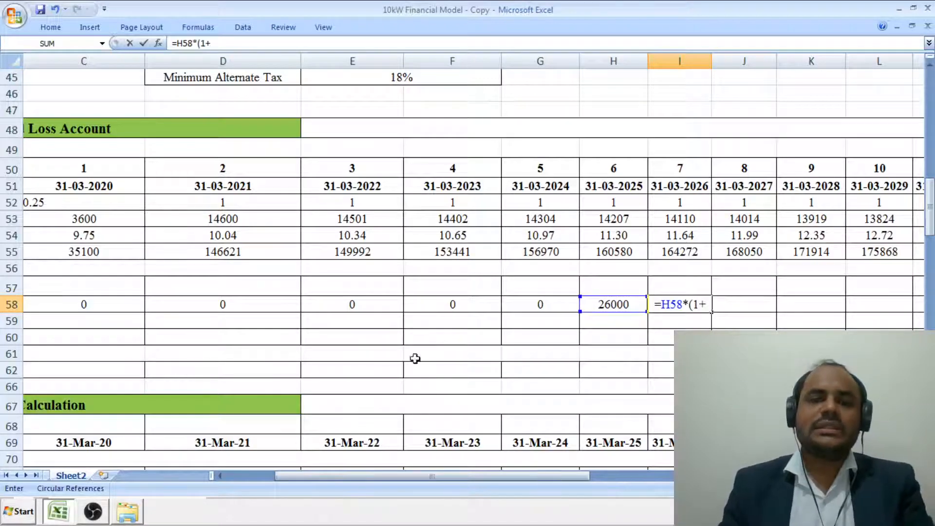
scroll(338, 337, "up", 4)
scroll(338, 337, "up", 1)
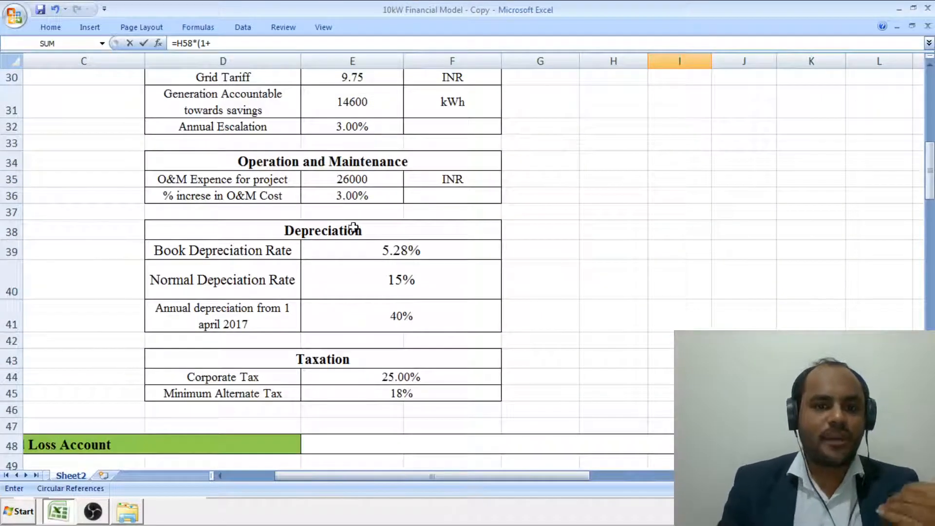
left_click(380, 196)
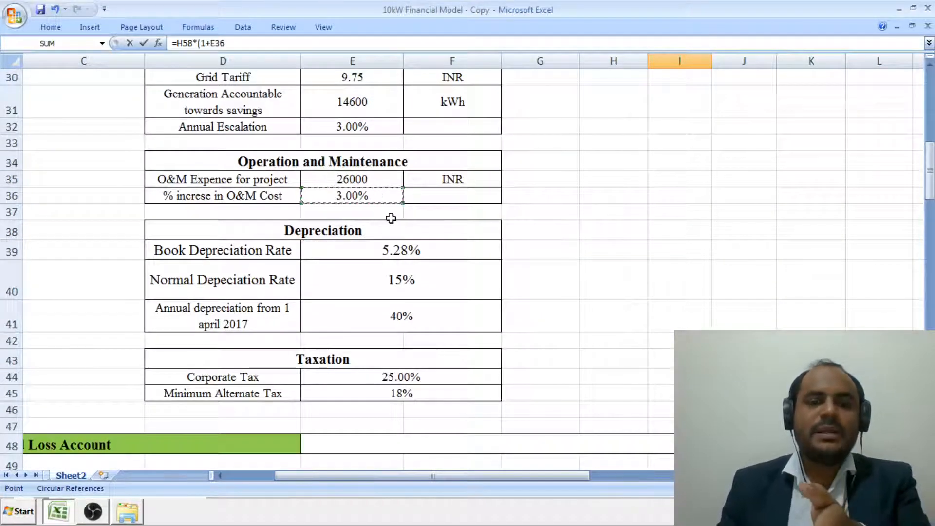
scroll(391, 220, "down", 4)
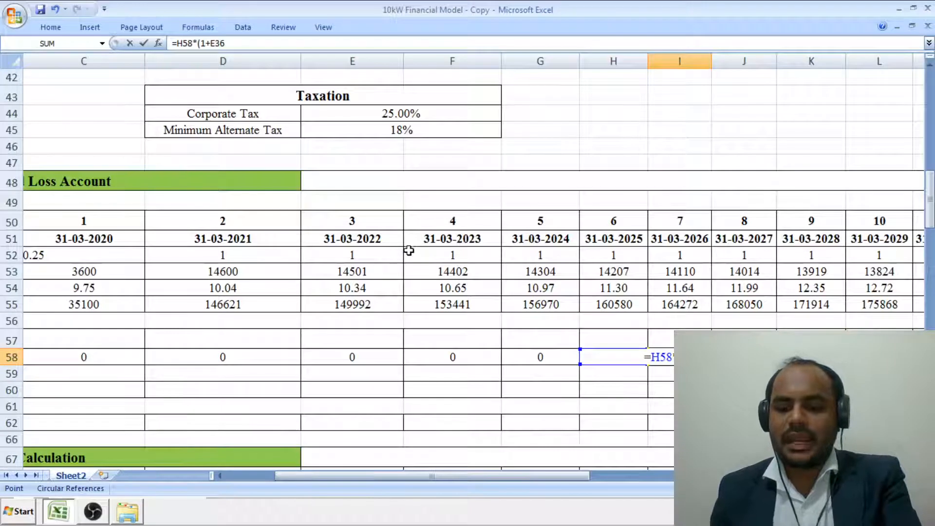
type(")")
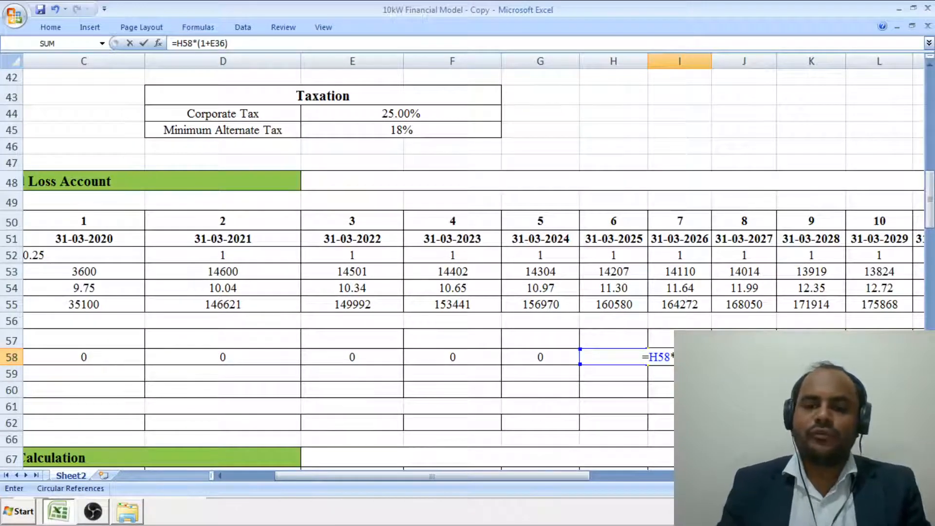
type("$")
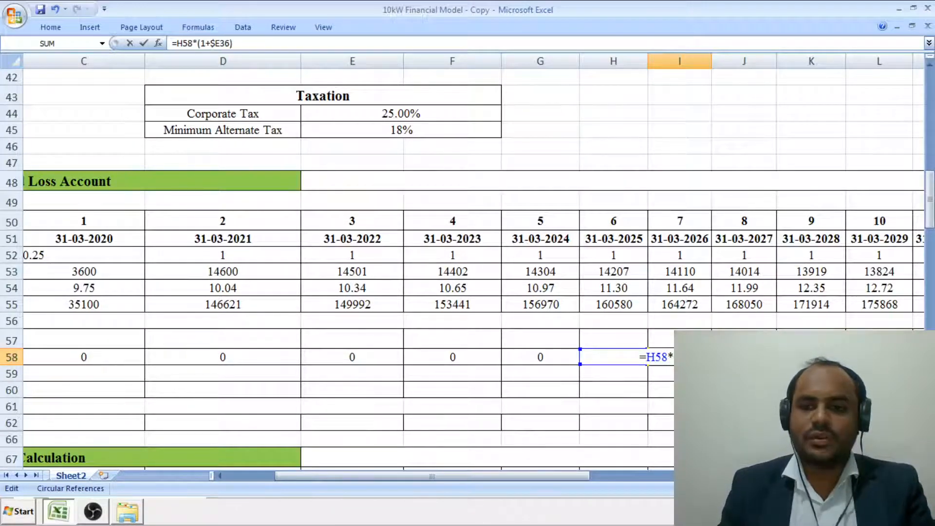
type("$")
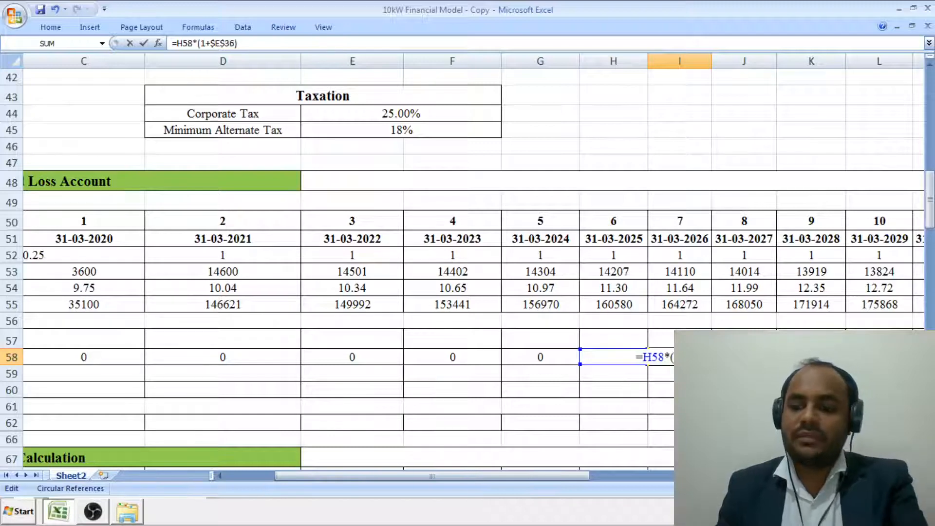
key("Return")
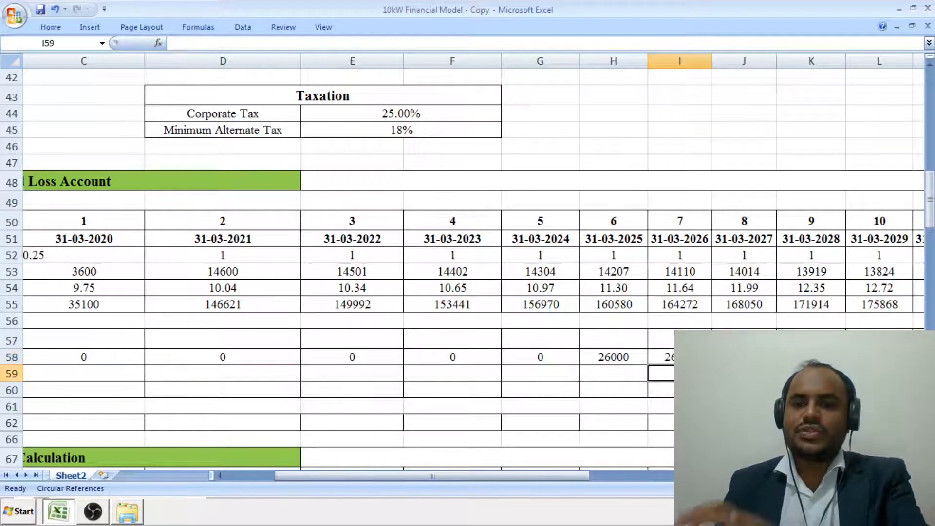
- Fill the O&M Expenses formula from I58 across to year 25 in AA58 and return to the earlier years
left_click(661, 357)
left_click_drag(711, 366, 822, 358)
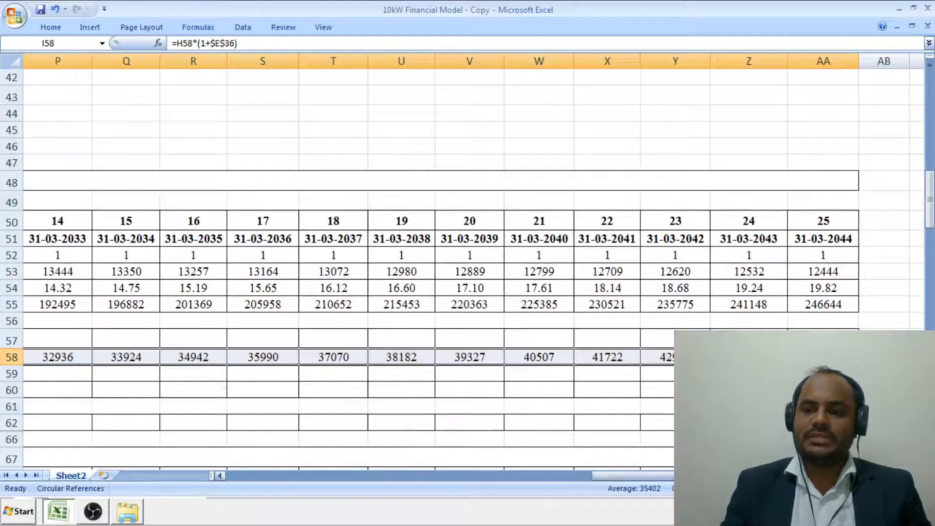
left_click_drag(825, 475, 507, 484)
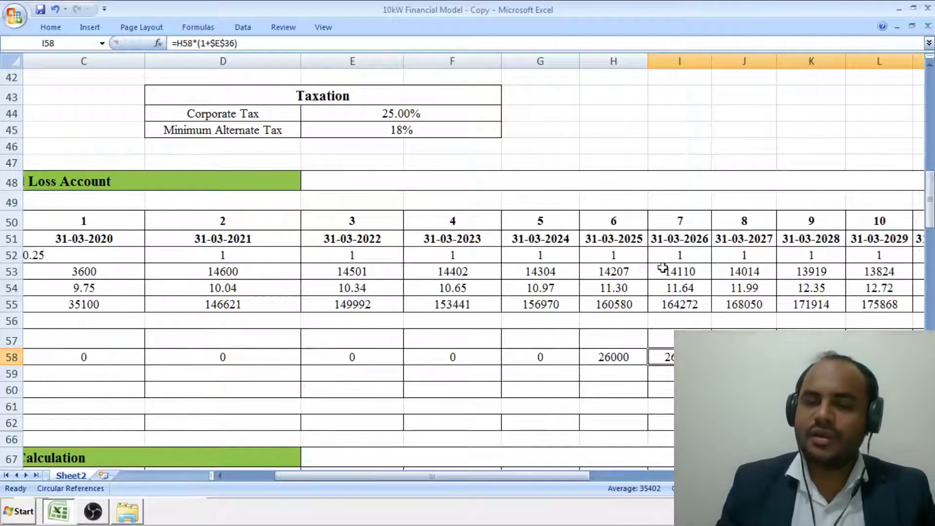
left_click(746, 224)
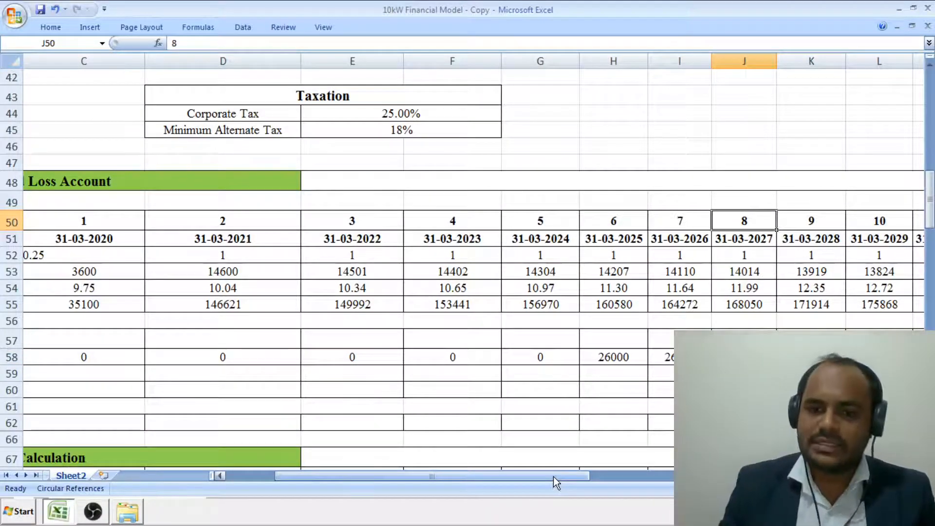
- Enter 0 as the Interest on Term Loan for years 1 and 2 in cells C59 and D59
left_click_drag(553, 476, 443, 474)
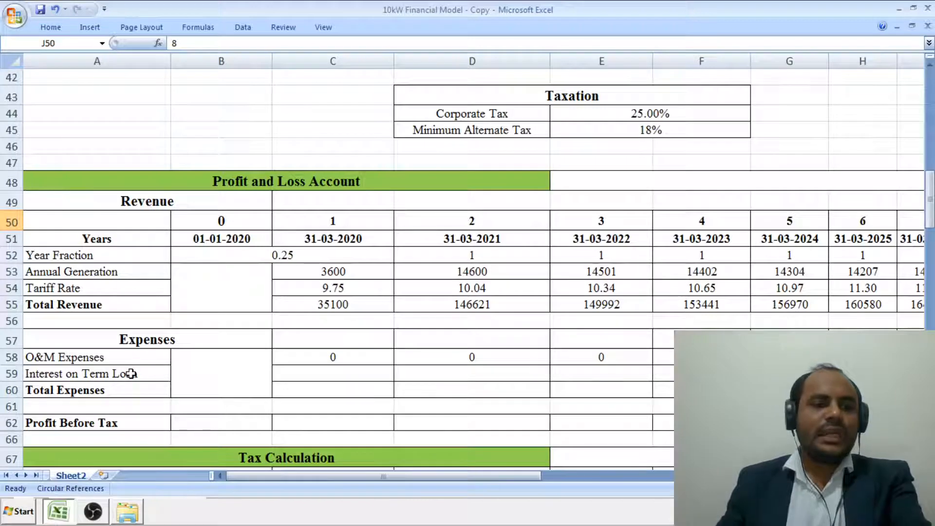
left_click(336, 375)
type("0")
left_click(431, 375)
type("0")
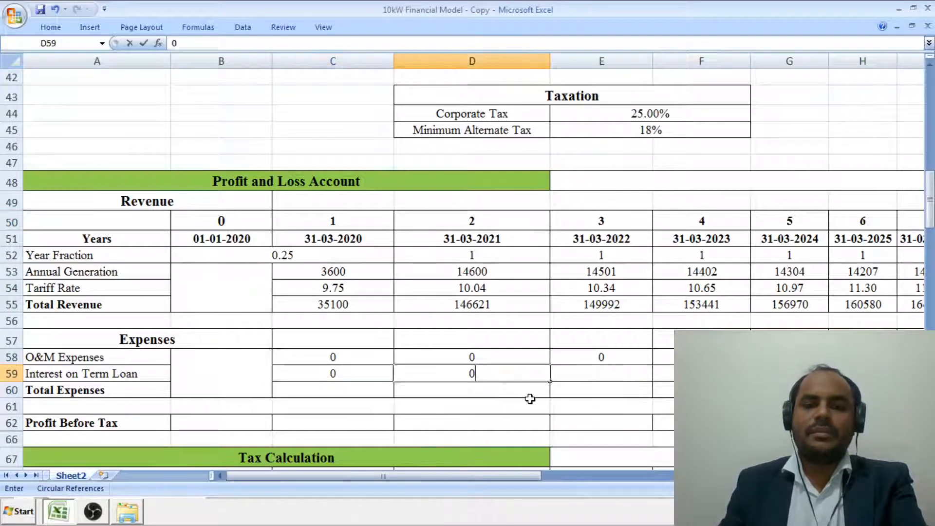
left_click(530, 399)
- Fill the zero Interest on Term Loan from D59 across to year 25 in AA59
left_click(511, 376)
left_click_drag(550, 383, 822, 373)
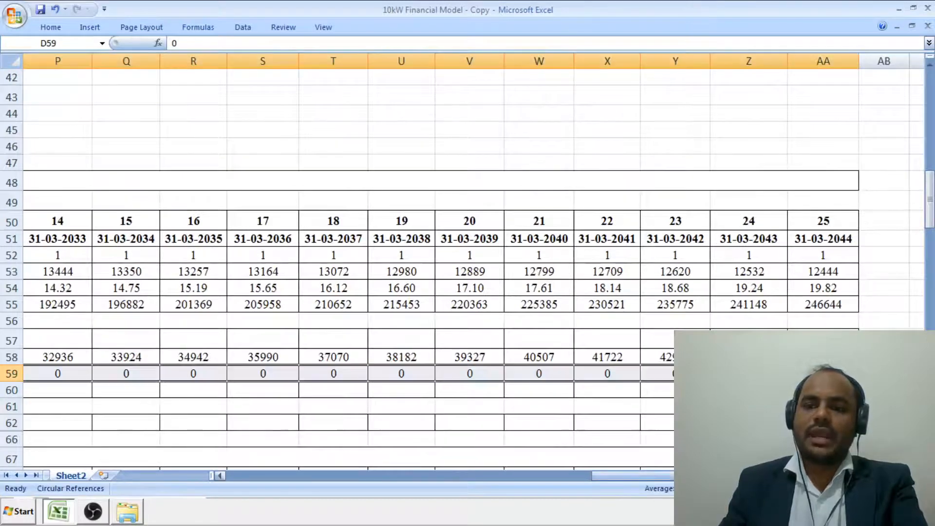
left_click_drag(823, 476, 273, 477)
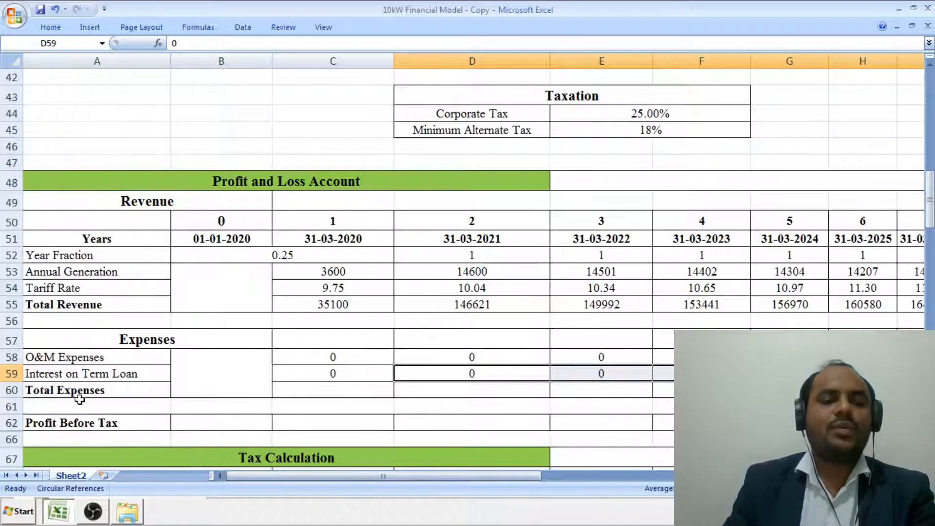
- Enter the year 1 Total Expenses in C60 as =SUM(C58:C59), adding O&M Expenses and Interest on Term Loan
left_click(327, 393)
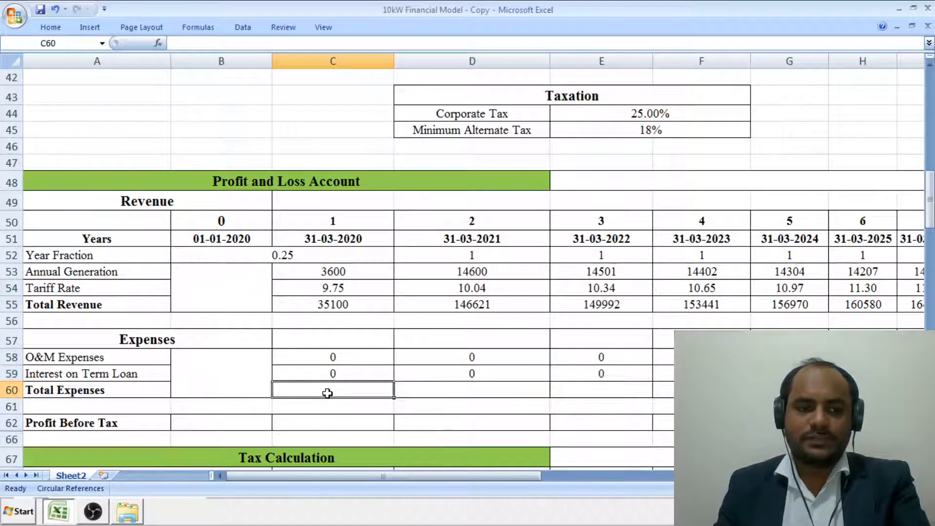
type("=Su")
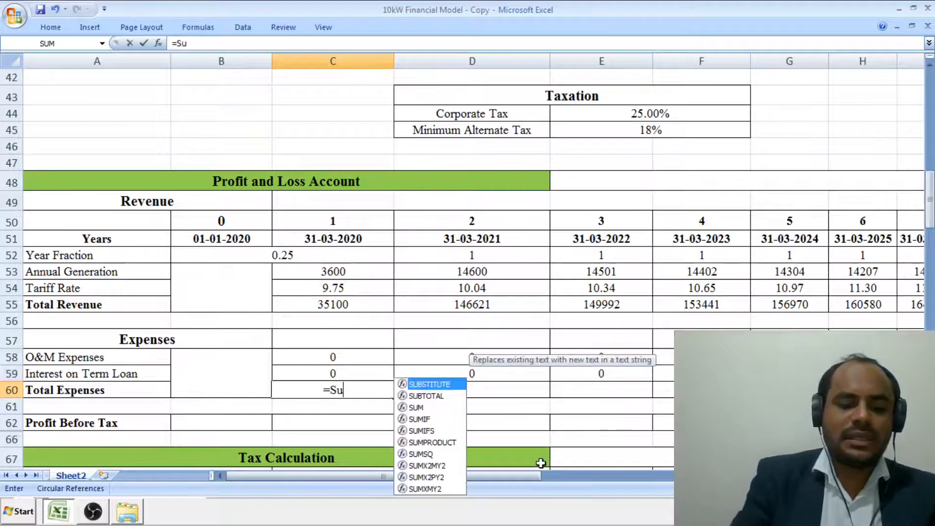
type("m(")
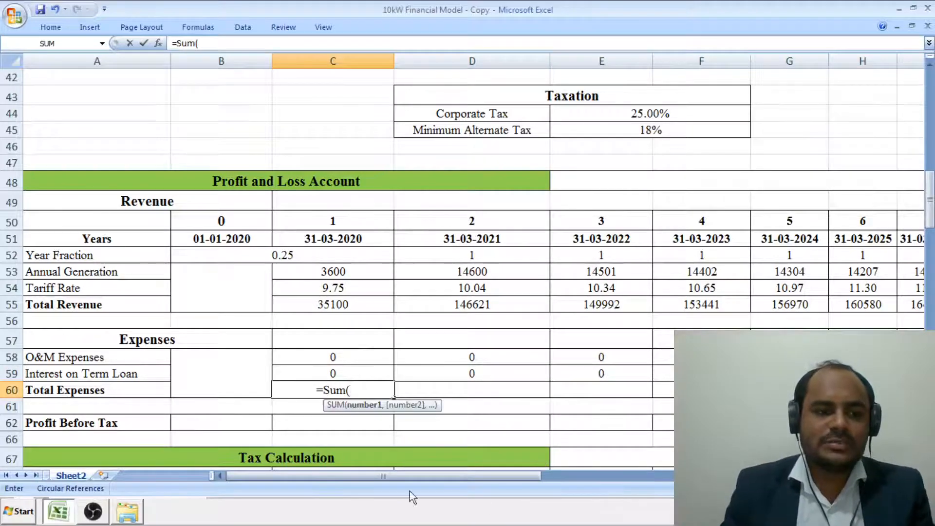
left_click(364, 356)
left_click_drag(364, 356, 365, 372)
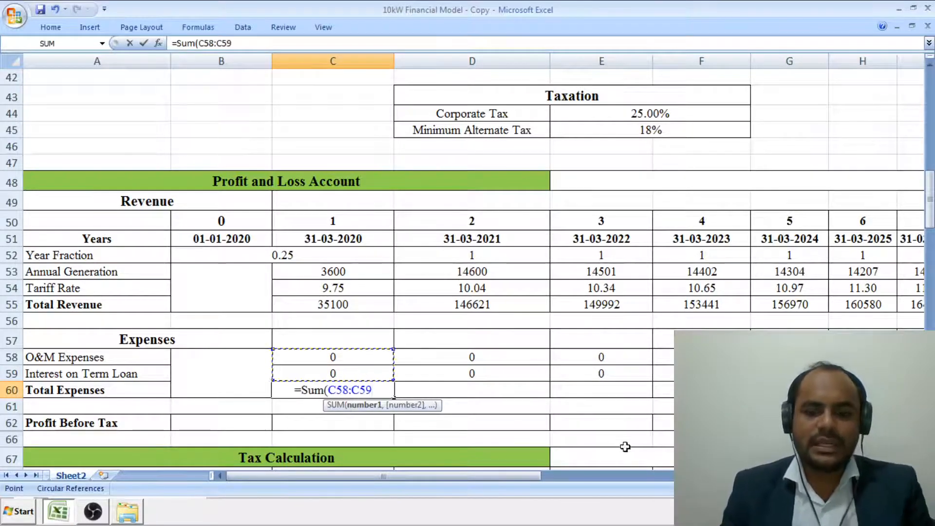
type(")")
key("Return")
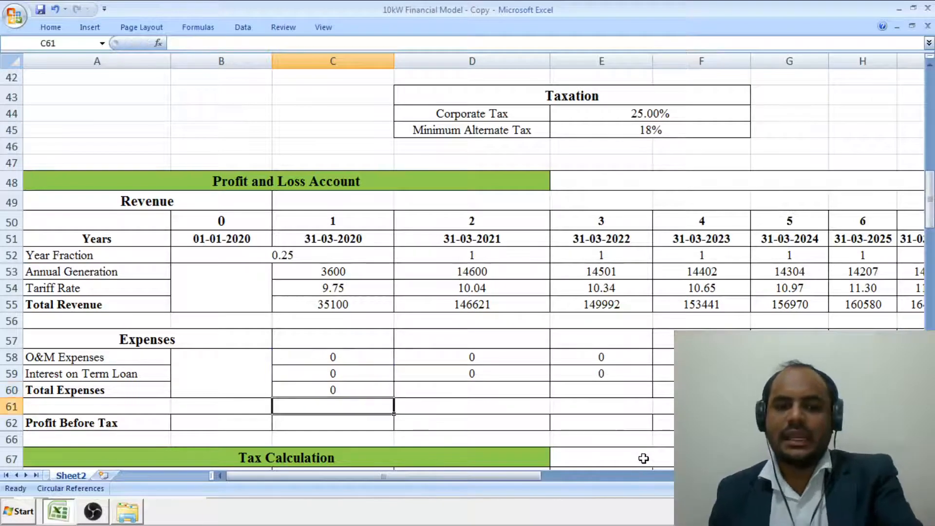
- Fill the Total Expenses formula from C60 across to year 25 in AA60 and return to the first years
left_click(363, 388)
left_click_drag(393, 398, 920, 392)
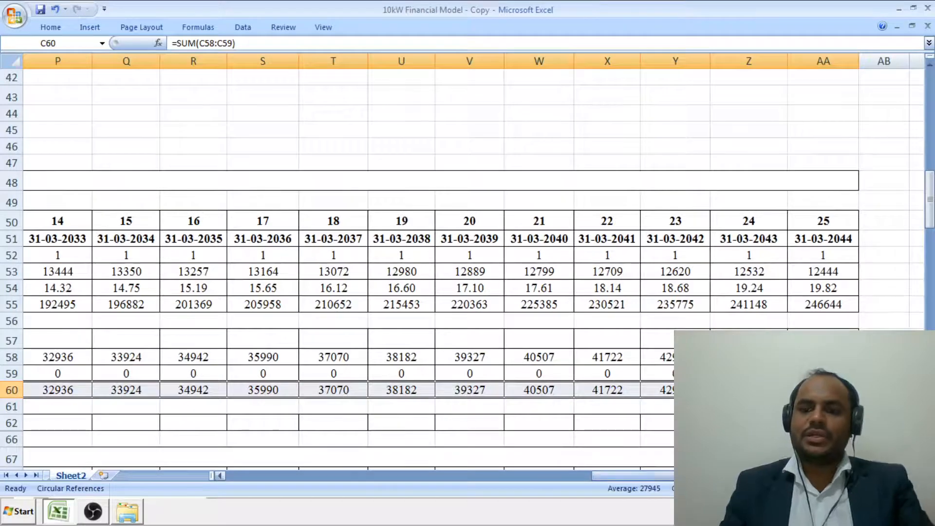
left_click_drag(633, 475, 440, 477)
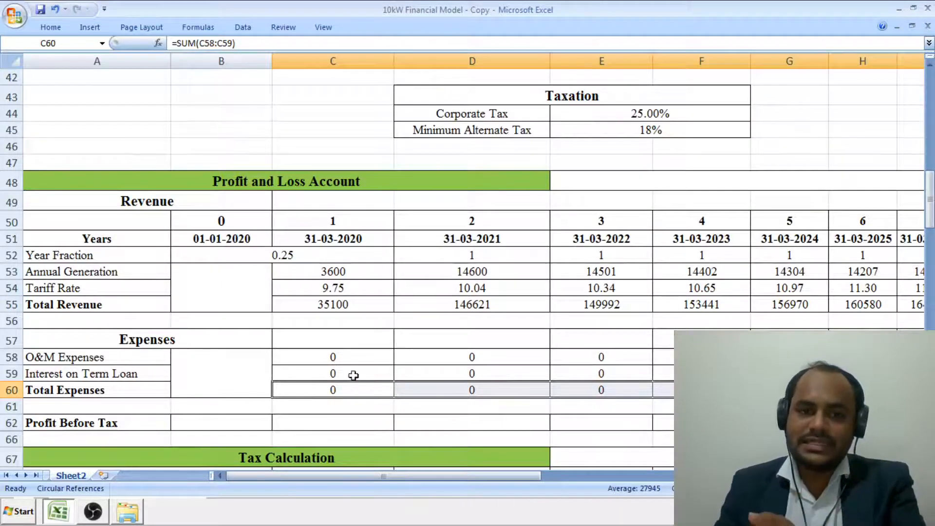
left_click(417, 361)
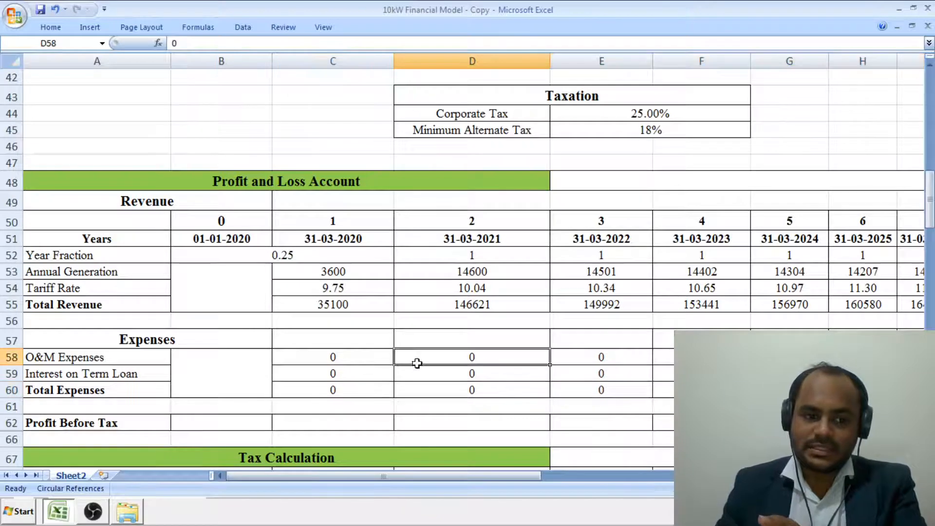
- Enter the year 1 Profit Before Tax in C62 as =C55-C60, subtracting Total Expenses from Total Revenue
left_click(345, 422)
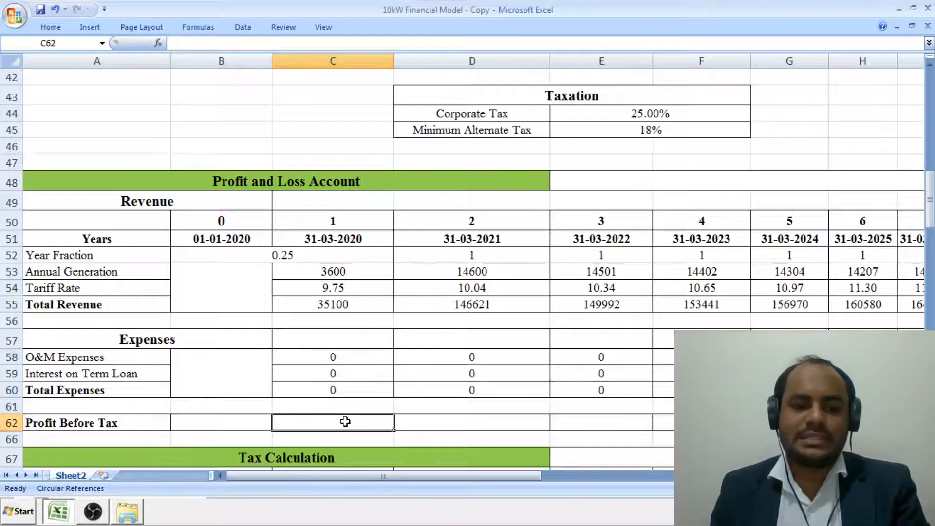
type("=")
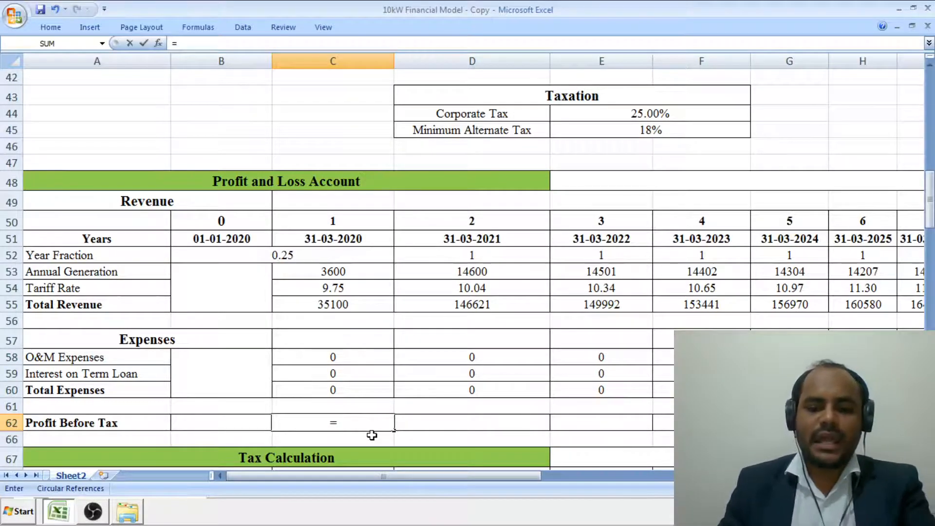
left_click(318, 306)
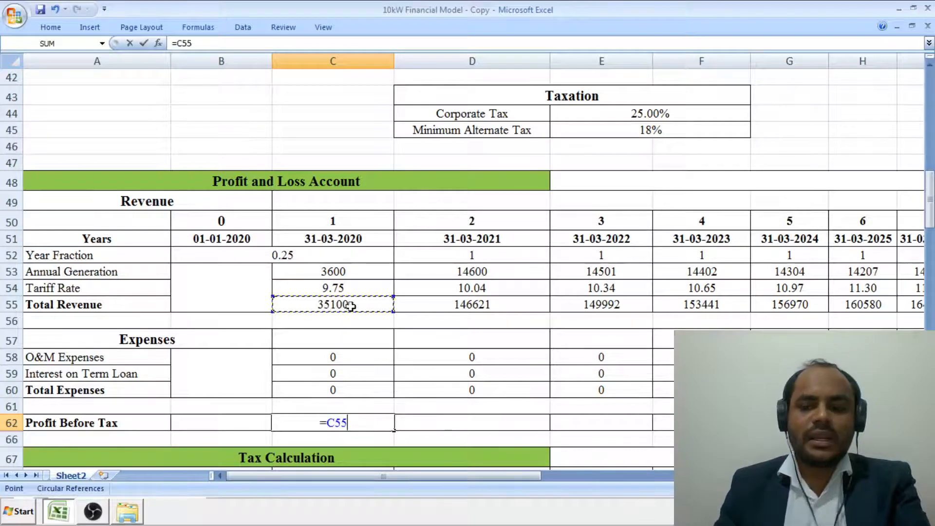
type("-")
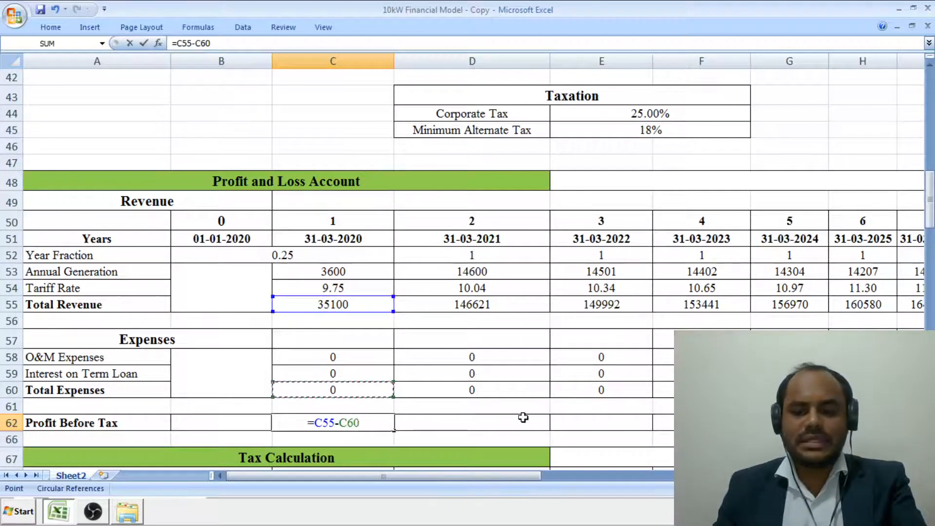
key("Return")
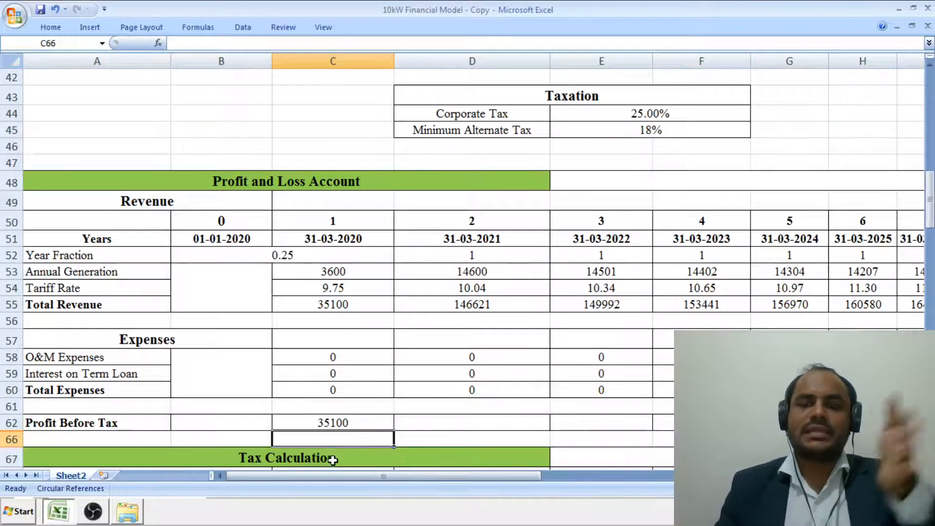
- Fill the Profit Before Tax formula from C62 across to year 25 in AA62 and check the filled row
left_click(379, 422)
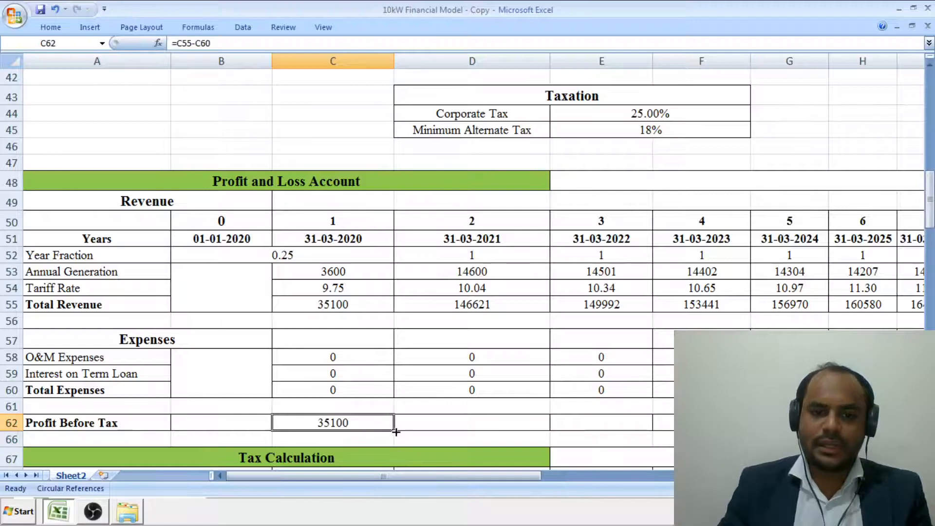
left_click_drag(393, 429, 823, 422)
left_click_drag(793, 475, 392, 485)
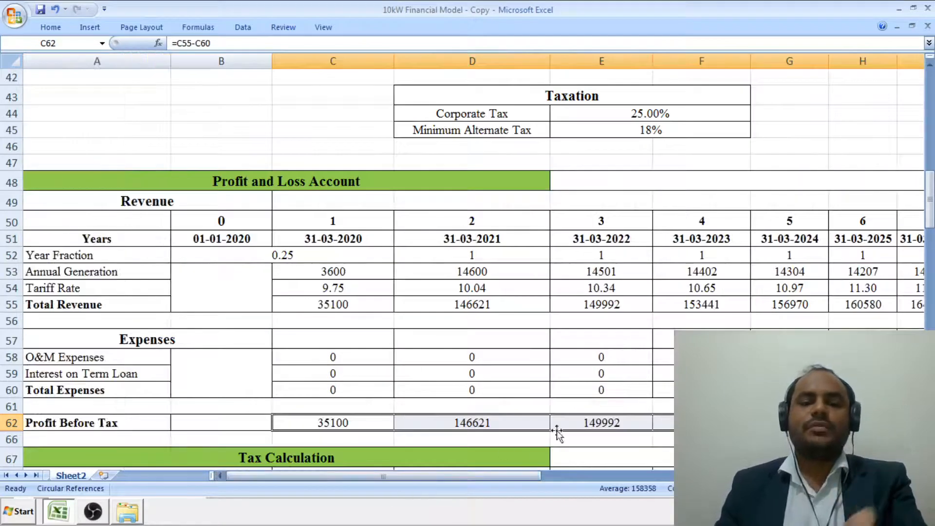
left_click_drag(491, 475, 545, 477)
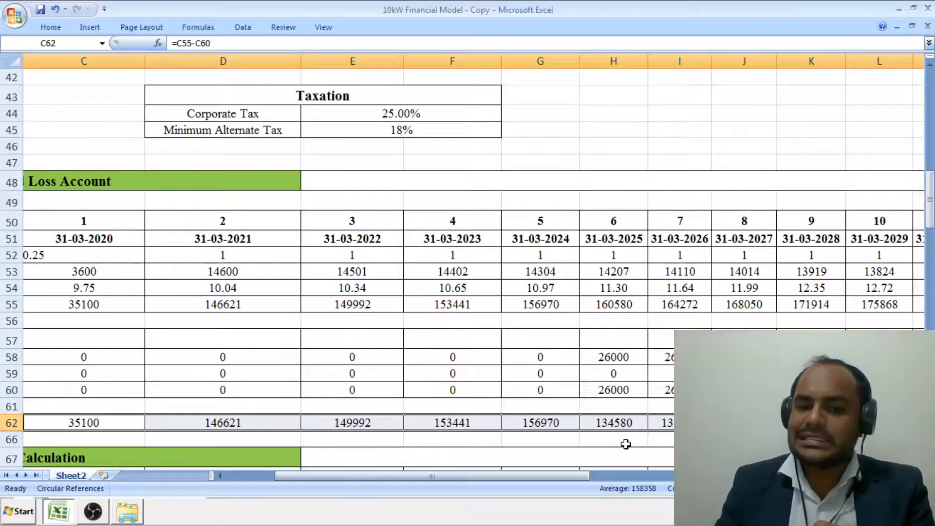
left_click_drag(560, 477, 876, 484)
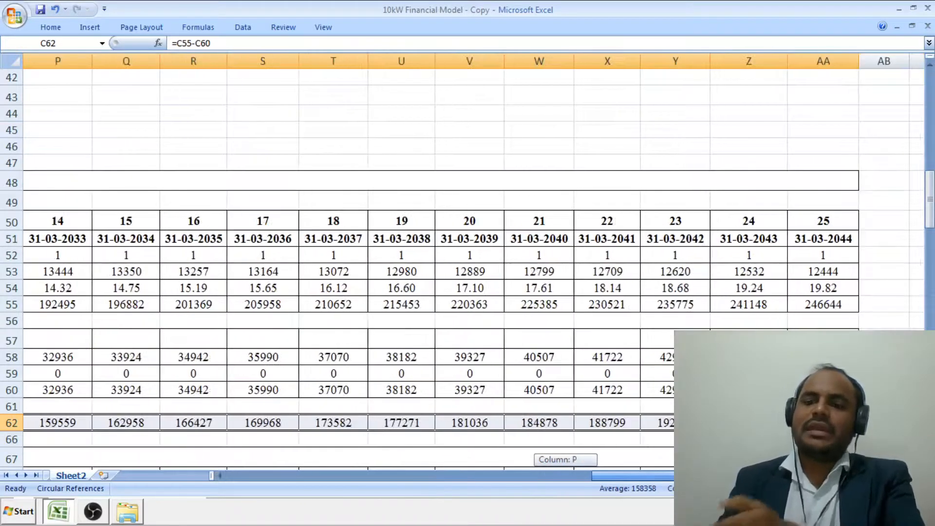
left_click_drag(700, 475, 333, 474)
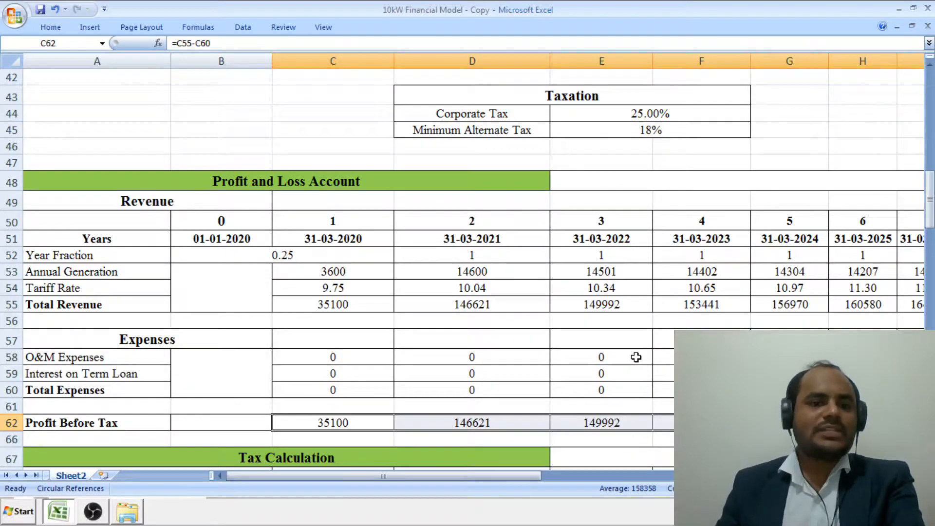
left_click(635, 321)
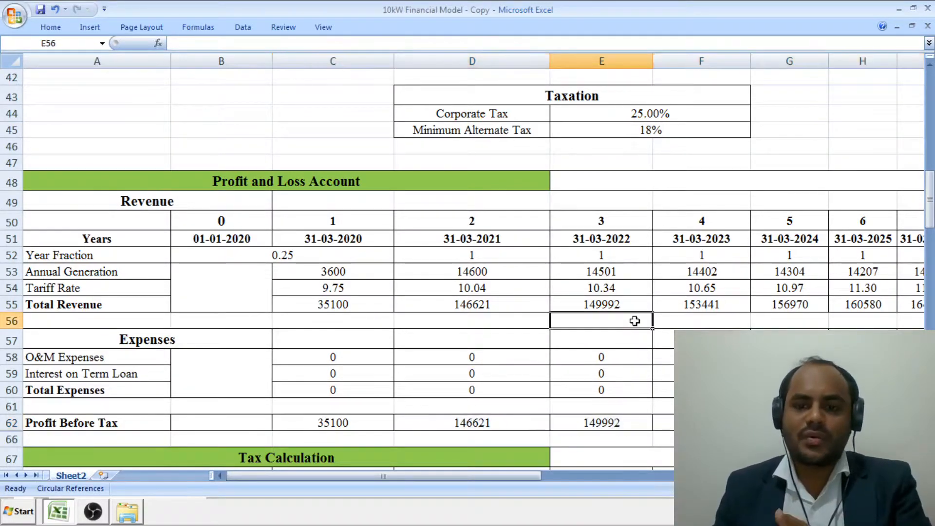